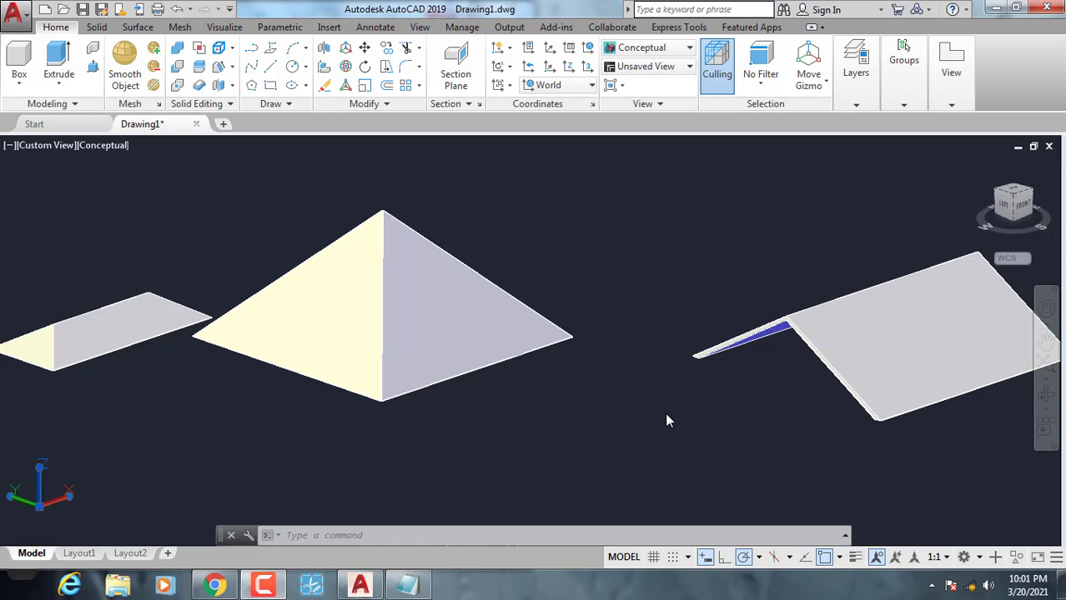
Draw a solid box in the empty area in front of the pyramid, with a base diagonal of about 259 units.
left_click(232, 70)
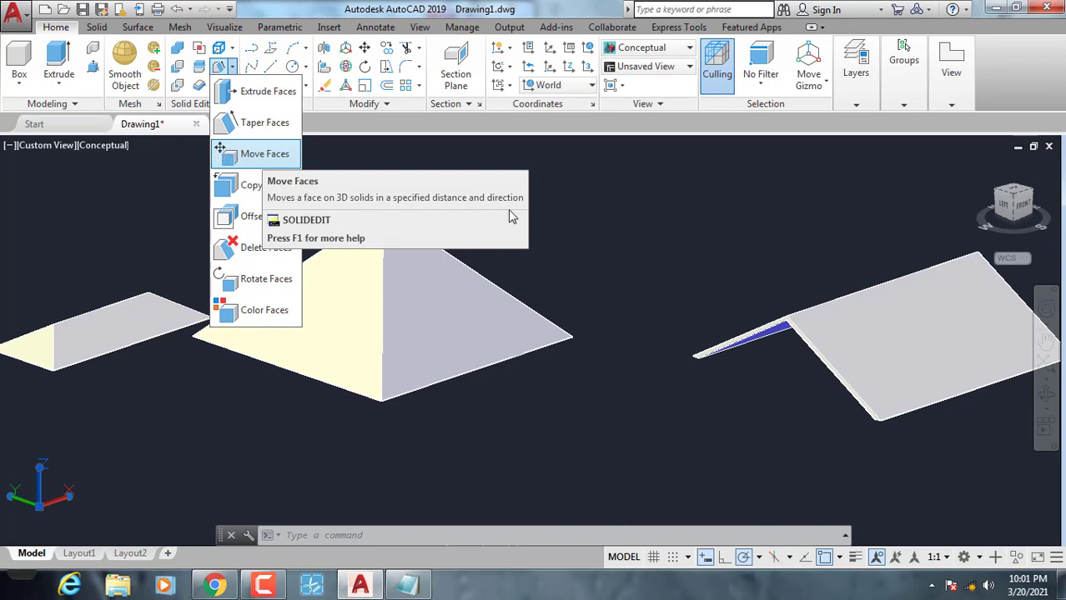
scroll(483, 327, "down", 3)
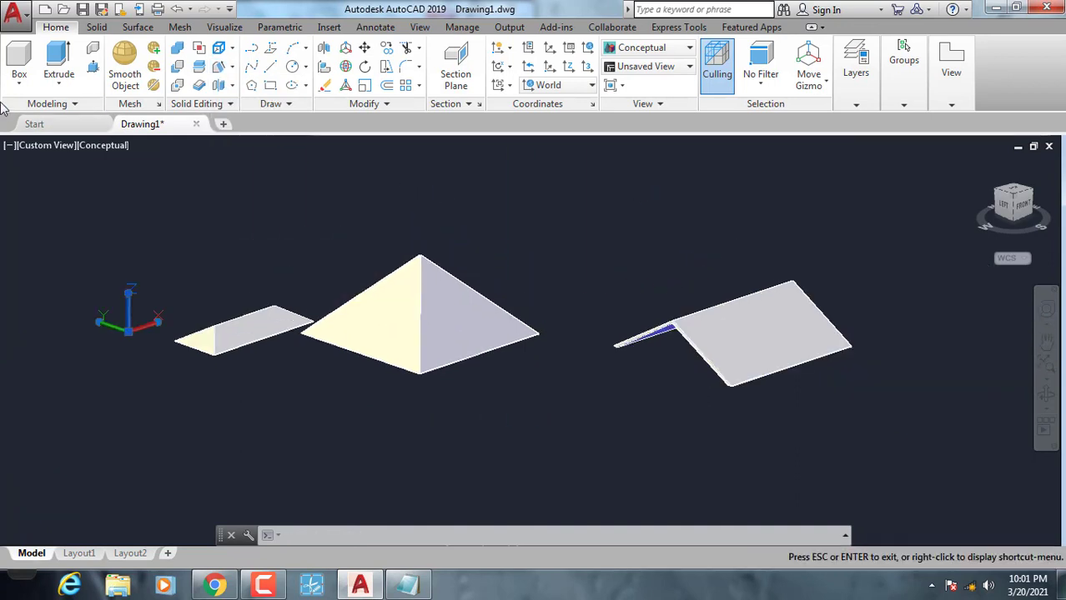
left_click(19, 80)
left_click(41, 113)
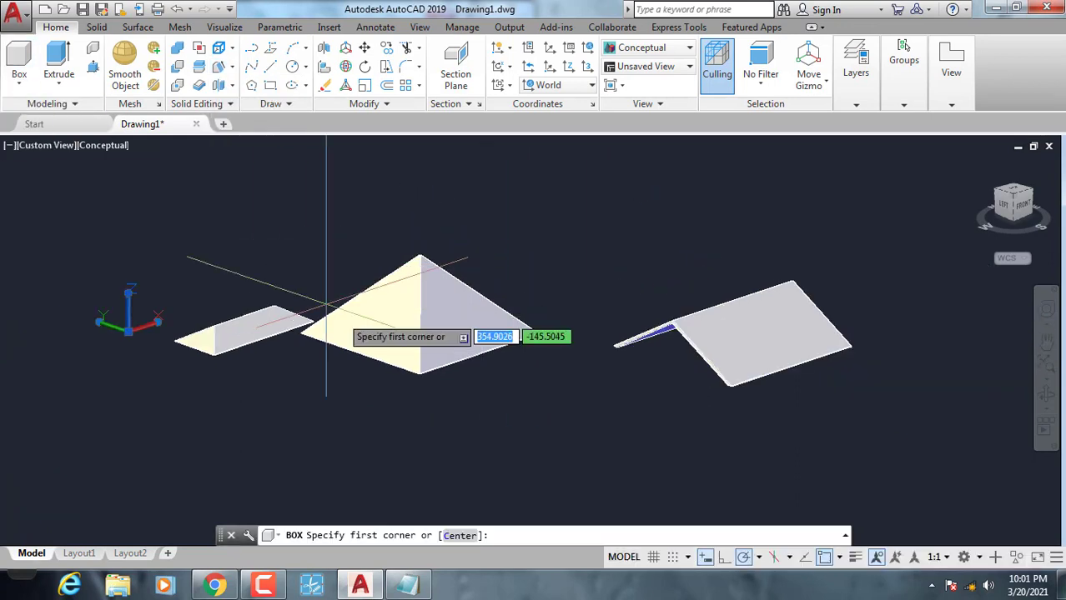
scroll(492, 333, "up", 2)
left_click(514, 467)
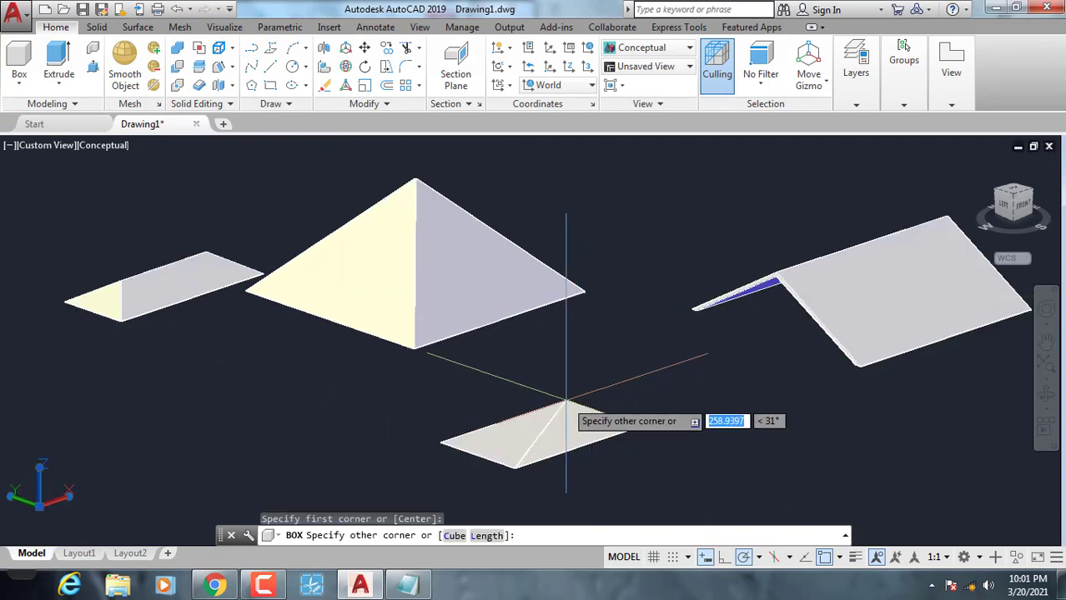
left_click(564, 402)
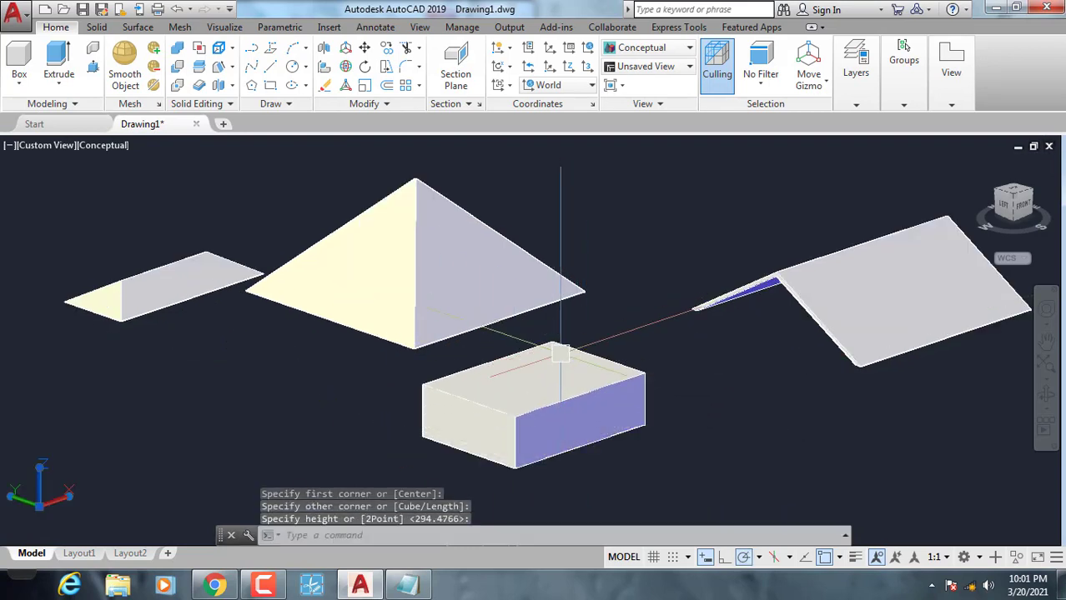
Move the box's upper face 20 units up along Z with Move Faces, using its corner as base point.
scroll(551, 363, "up", 2)
middle_click_drag(547, 373, 413, 300)
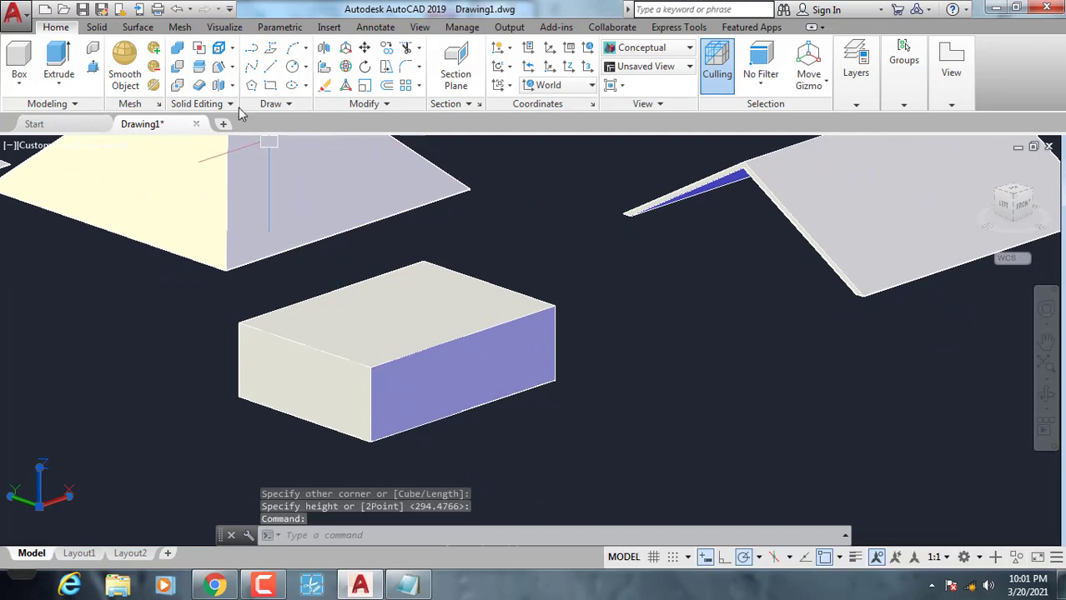
left_click(232, 67)
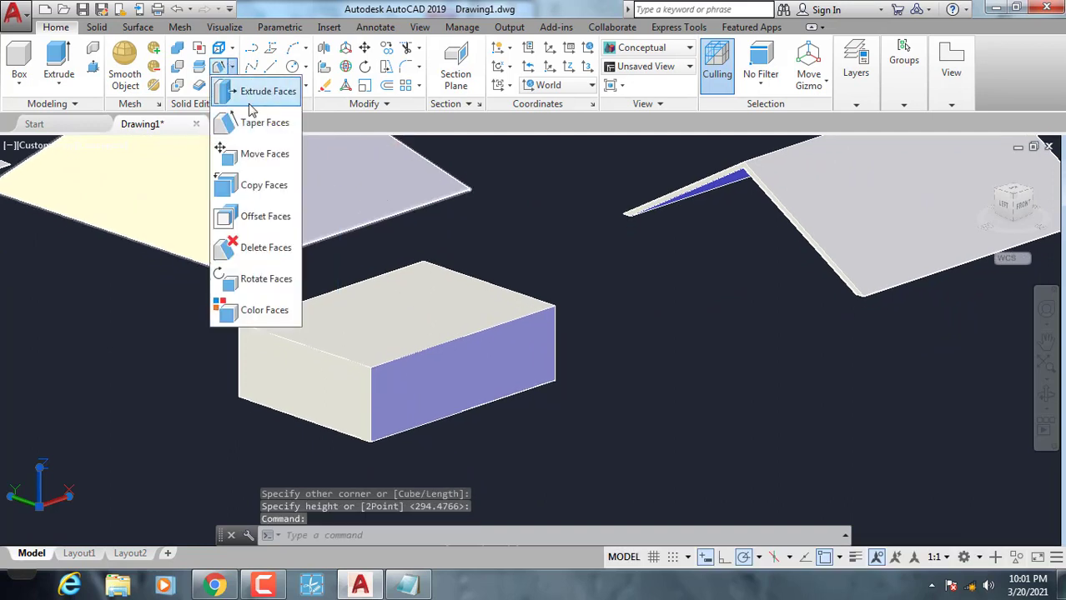
left_click(258, 156)
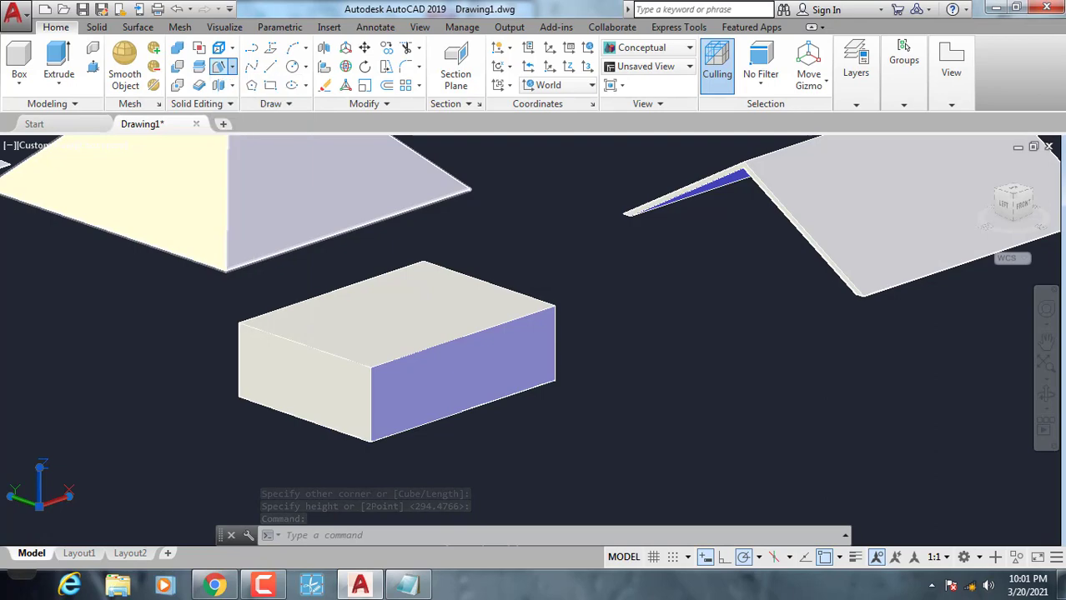
left_click(410, 309)
scroll(413, 310, "up", 4)
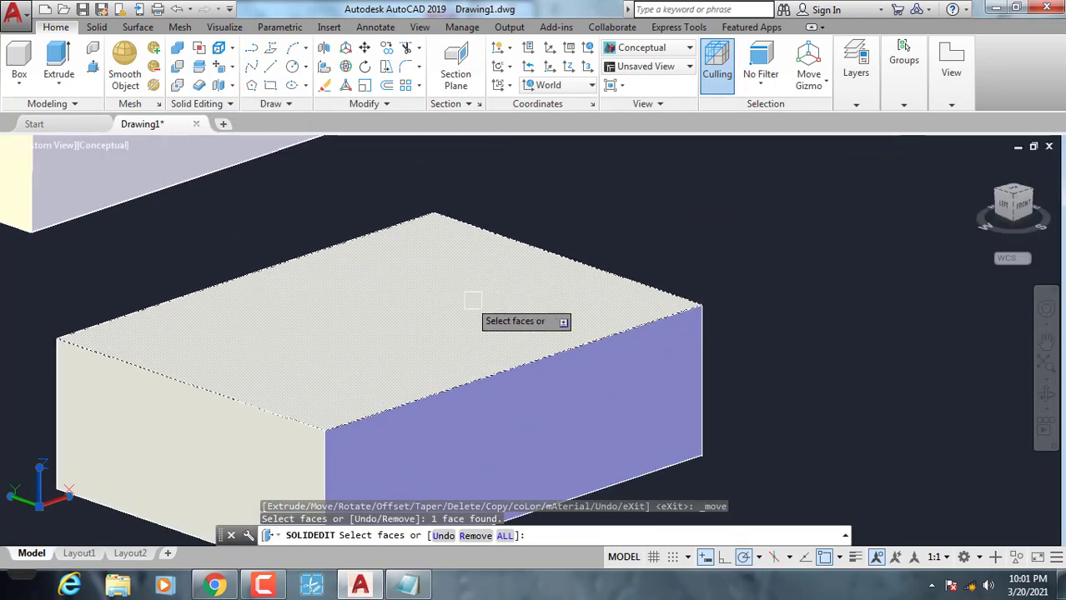
key("Return")
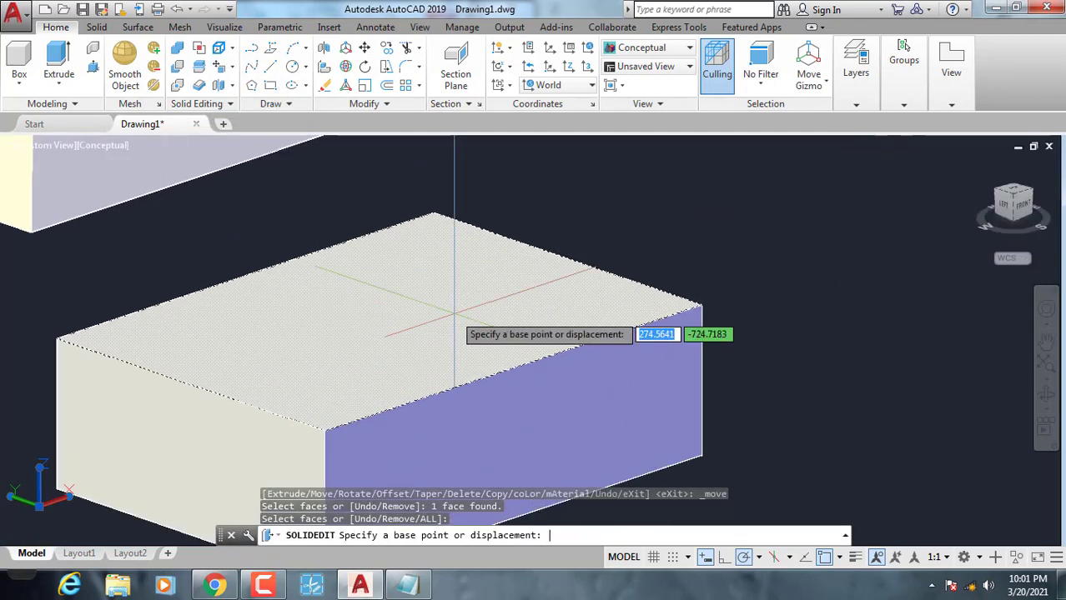
left_click(700, 320)
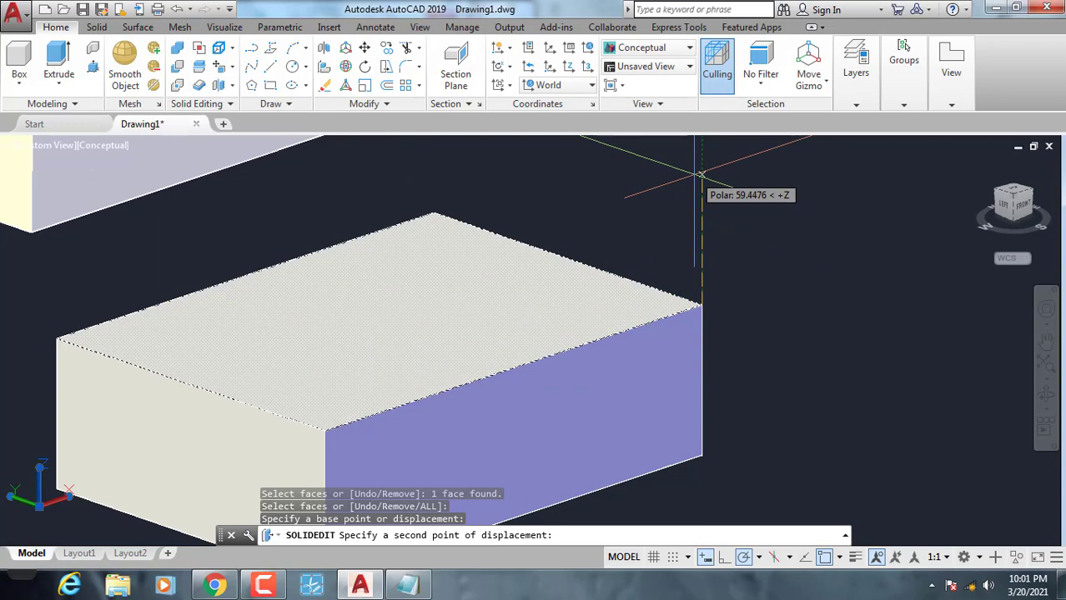
type("20")
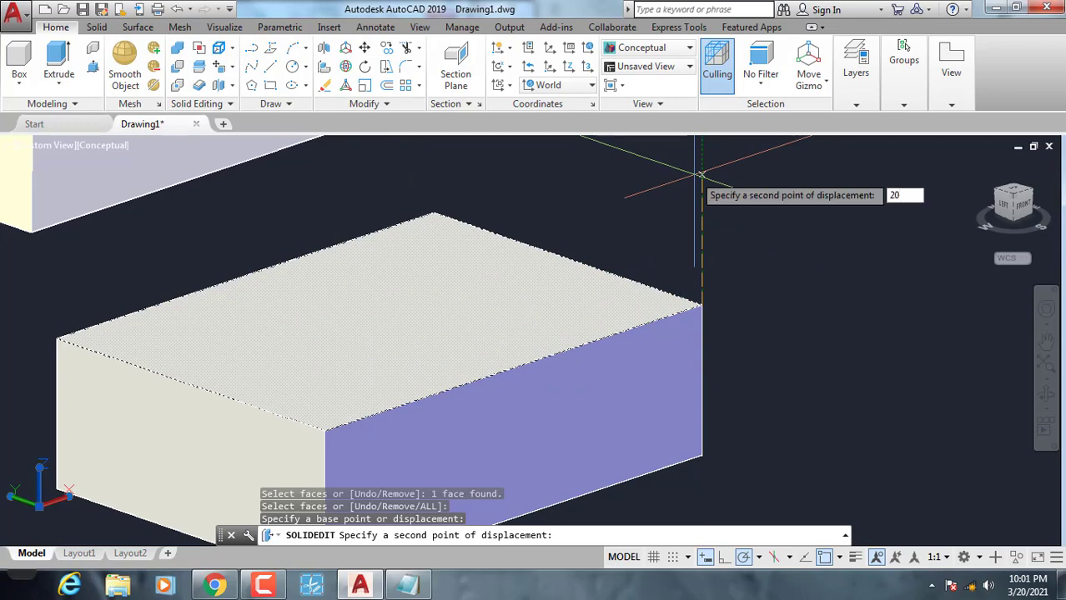
key("Return")
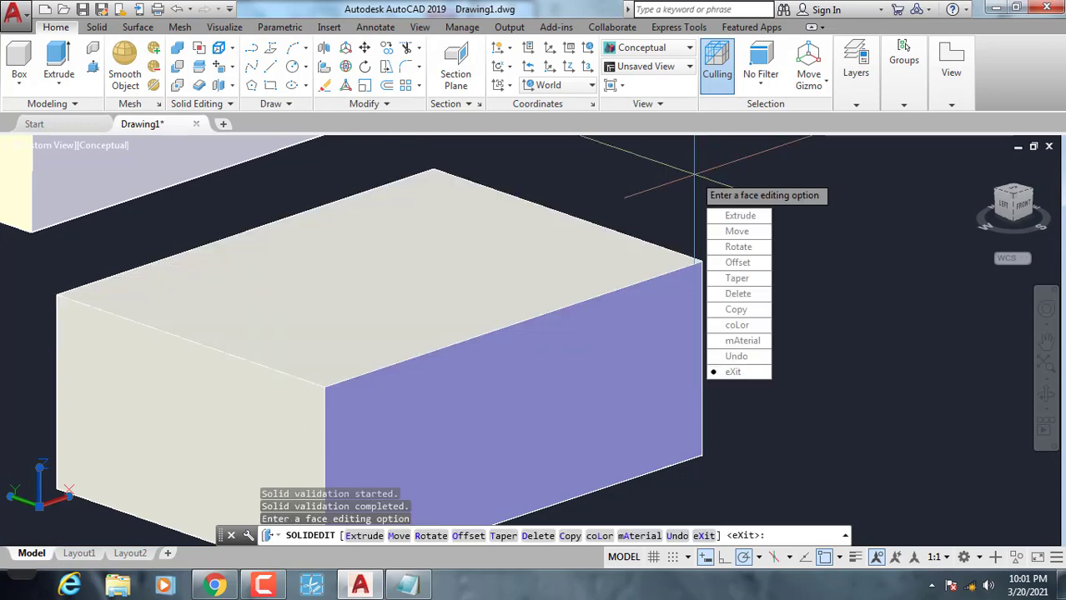
key("Return")
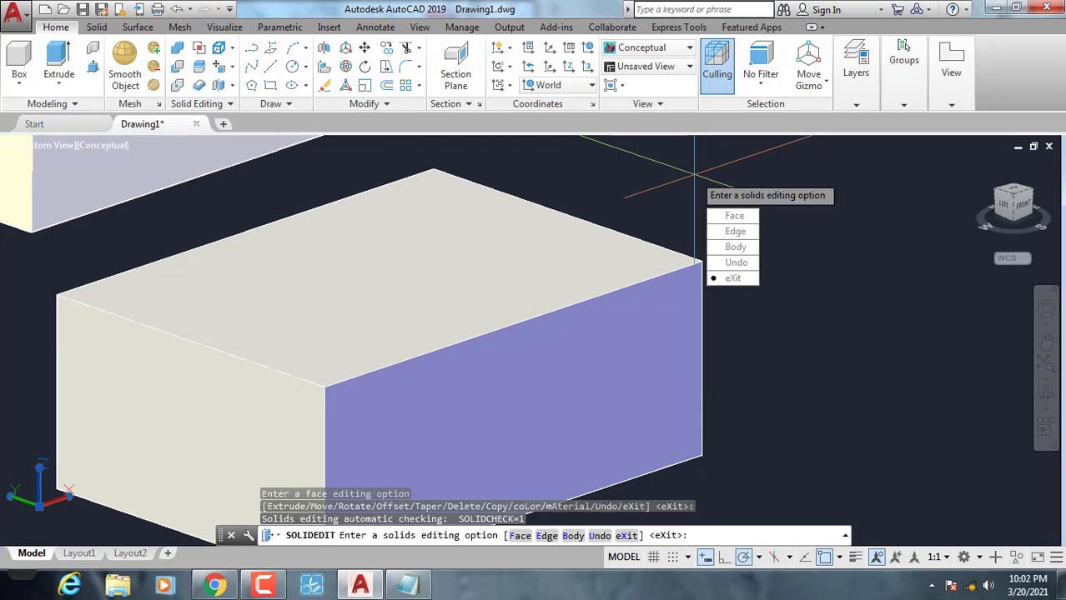
key("Return")
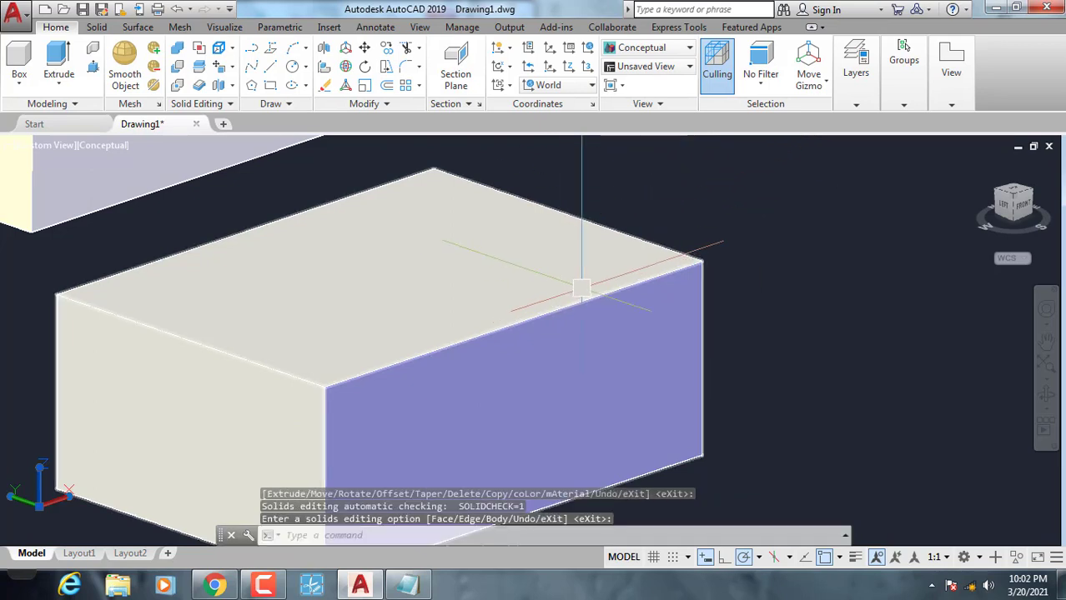
Move the box's upper face 20 units down along Z with Move Faces, using its corner as base point.
middle_click_drag(594, 281, 657, 238)
scroll(606, 264, "down", 2)
middle_click_drag(576, 276, 576, 273)
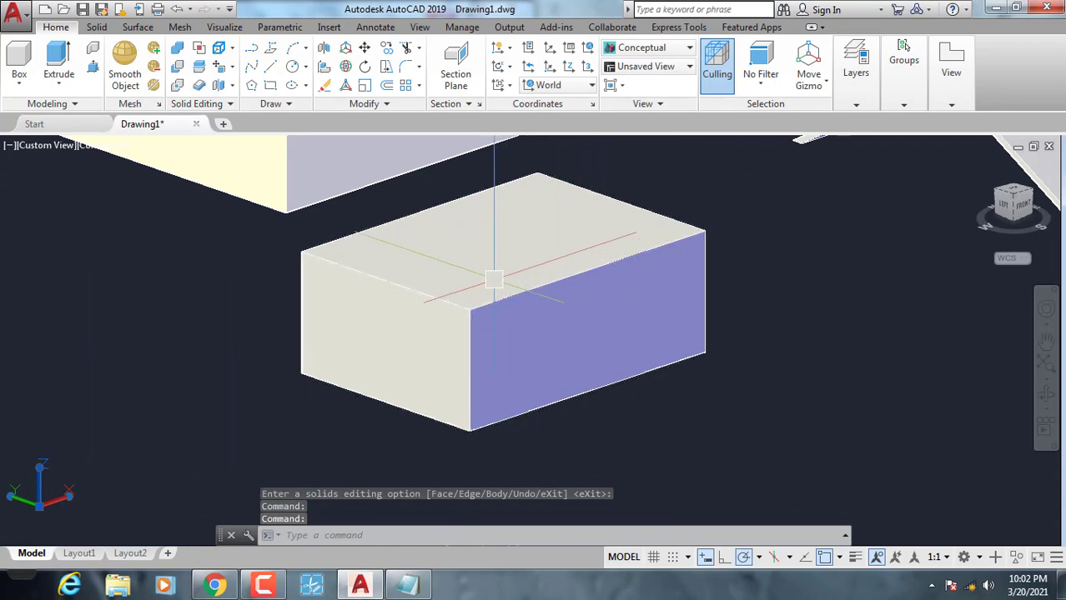
scroll(494, 281, "up", 2)
middle_click_drag(450, 275, 366, 237)
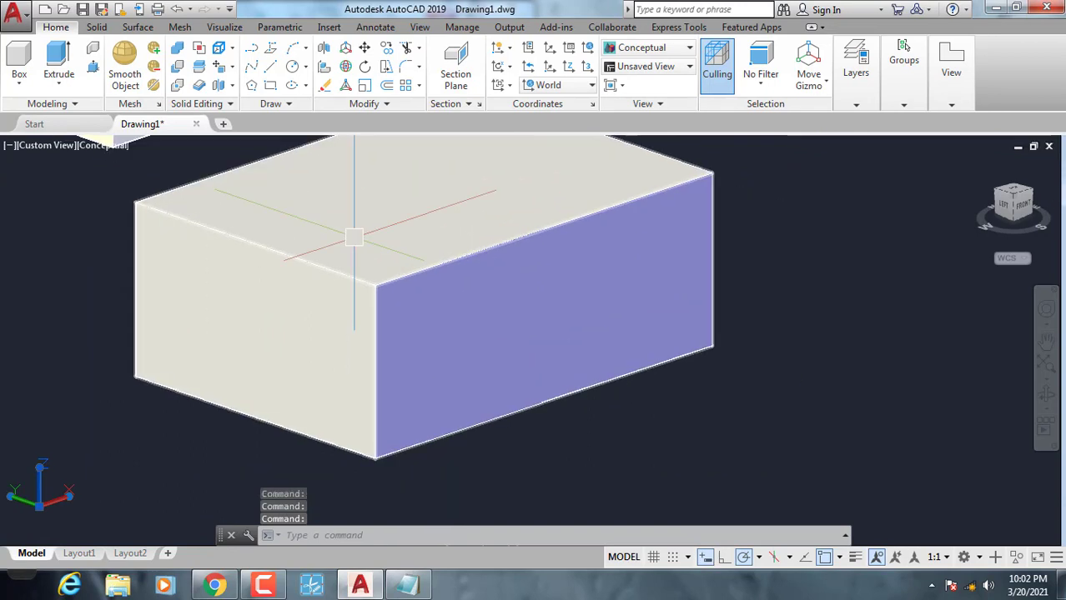
left_click(235, 67)
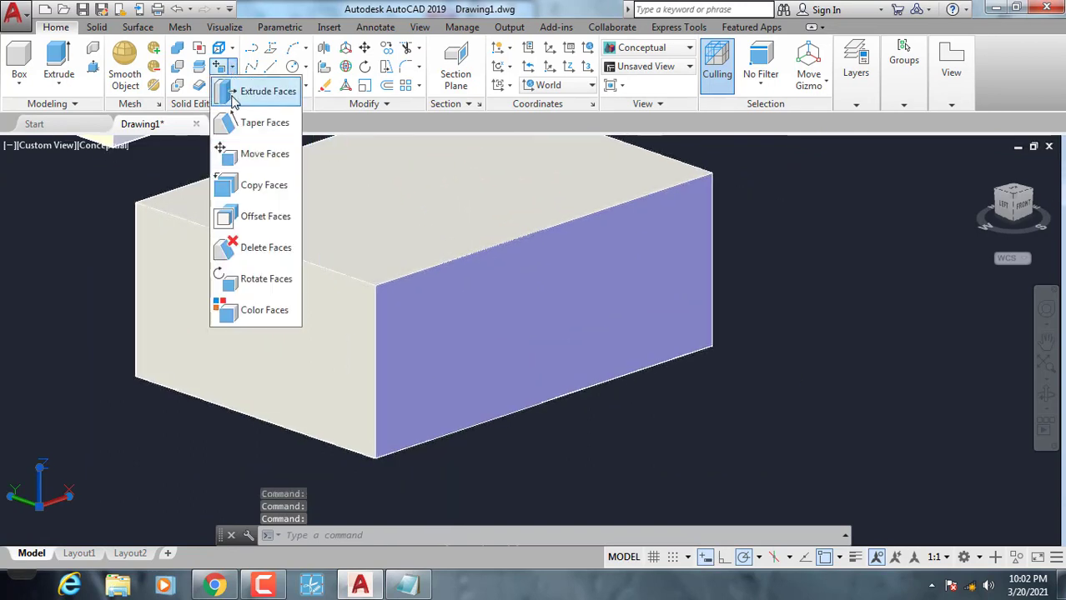
left_click(255, 166)
left_click(457, 188)
middle_click_drag(594, 212, 567, 275)
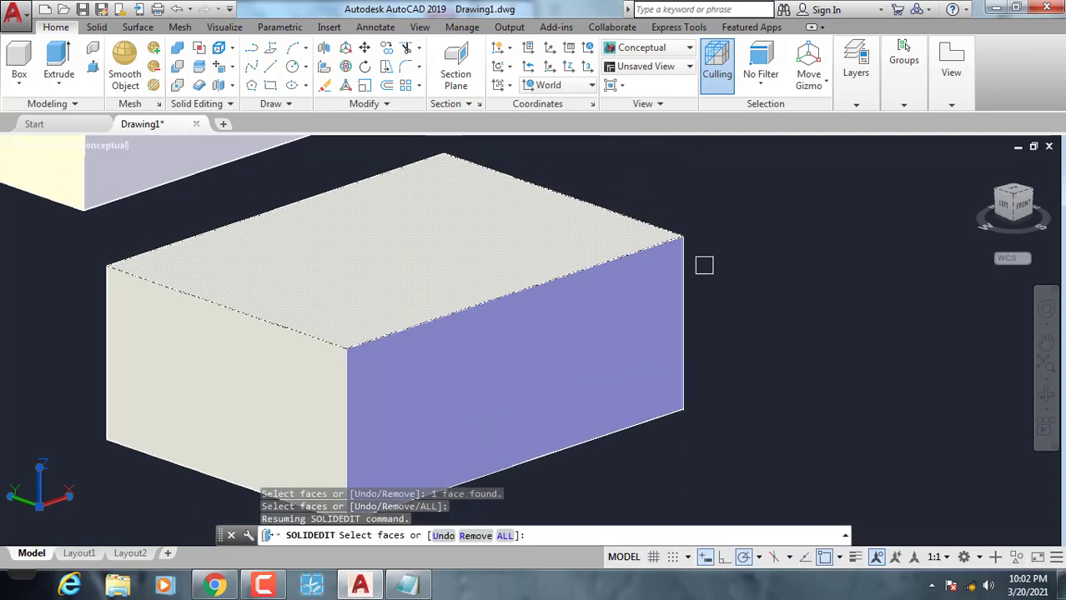
key("Return")
left_click(682, 237)
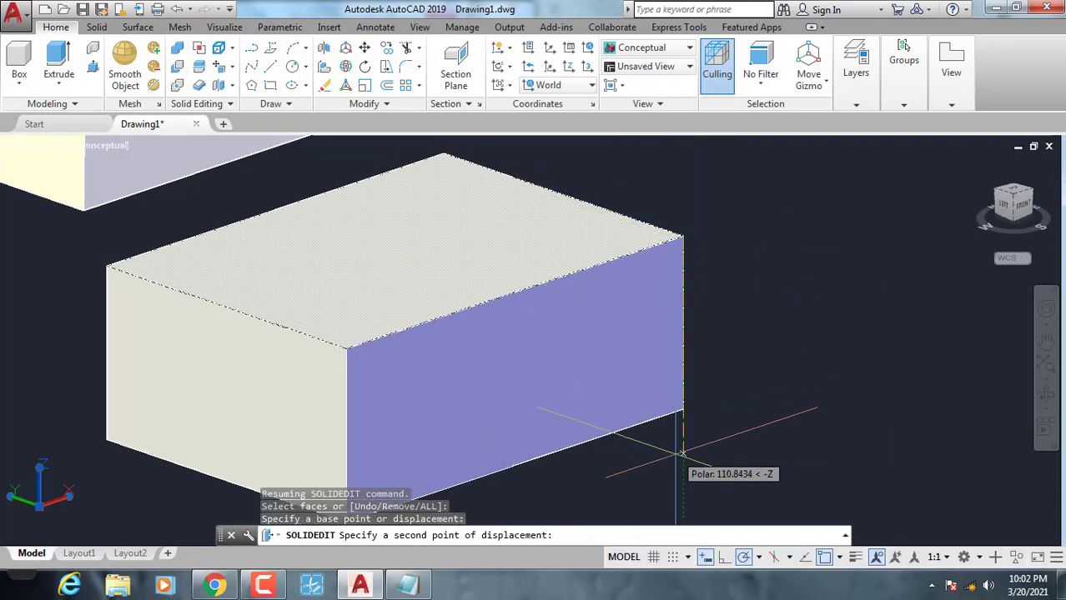
type("20")
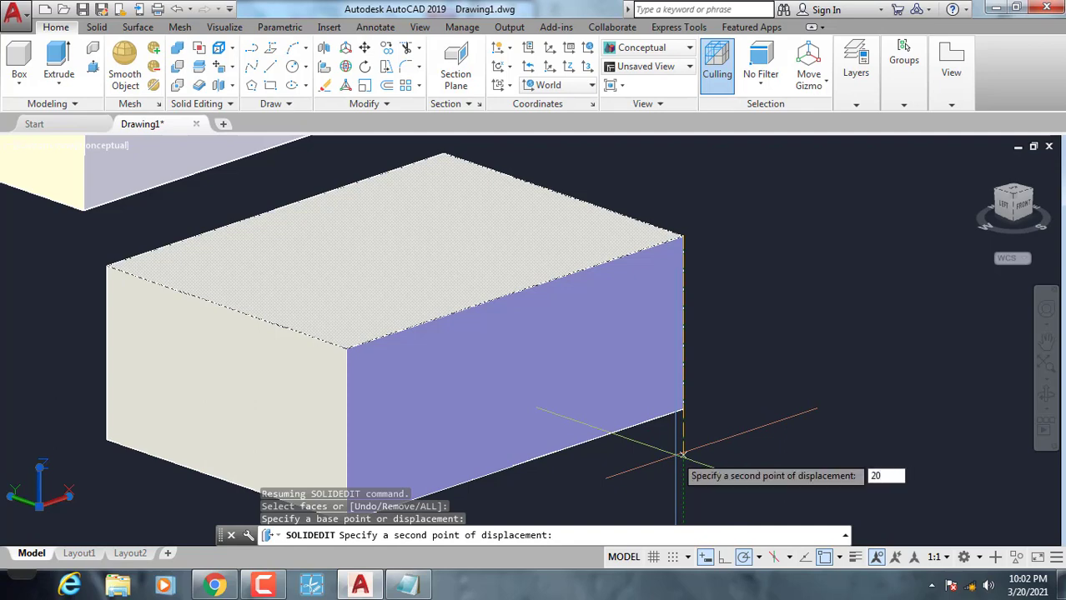
key("Return")
key("Return")
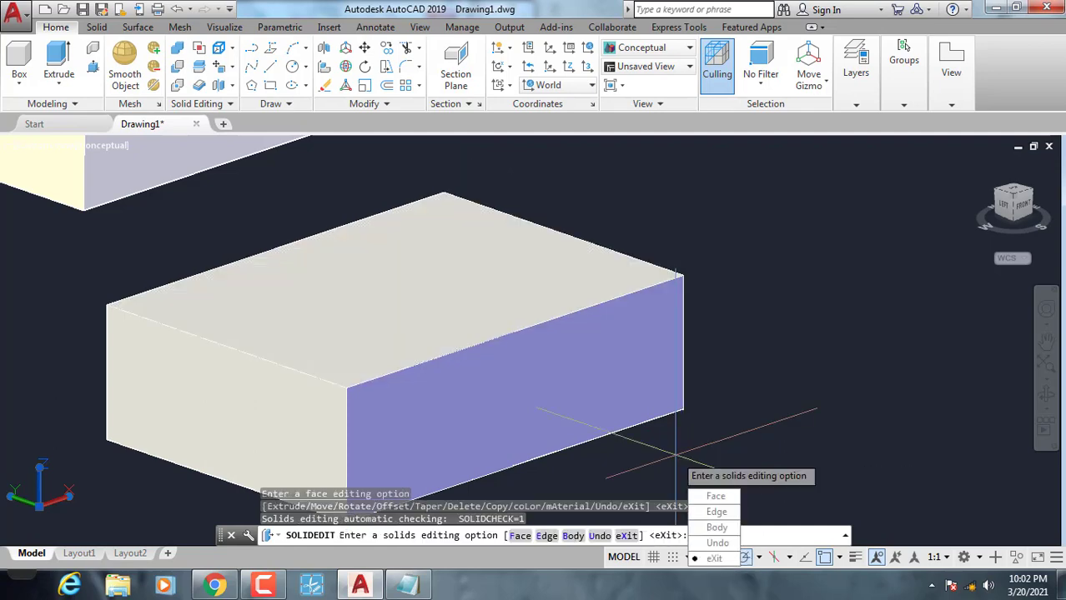
key("Return")
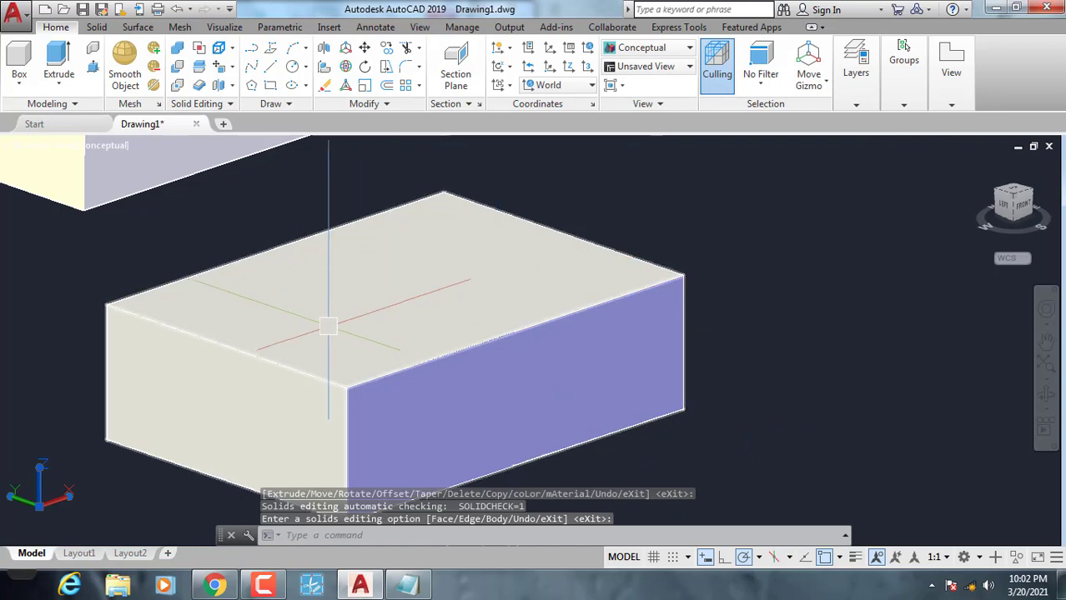
scroll(583, 238, "down", 3)
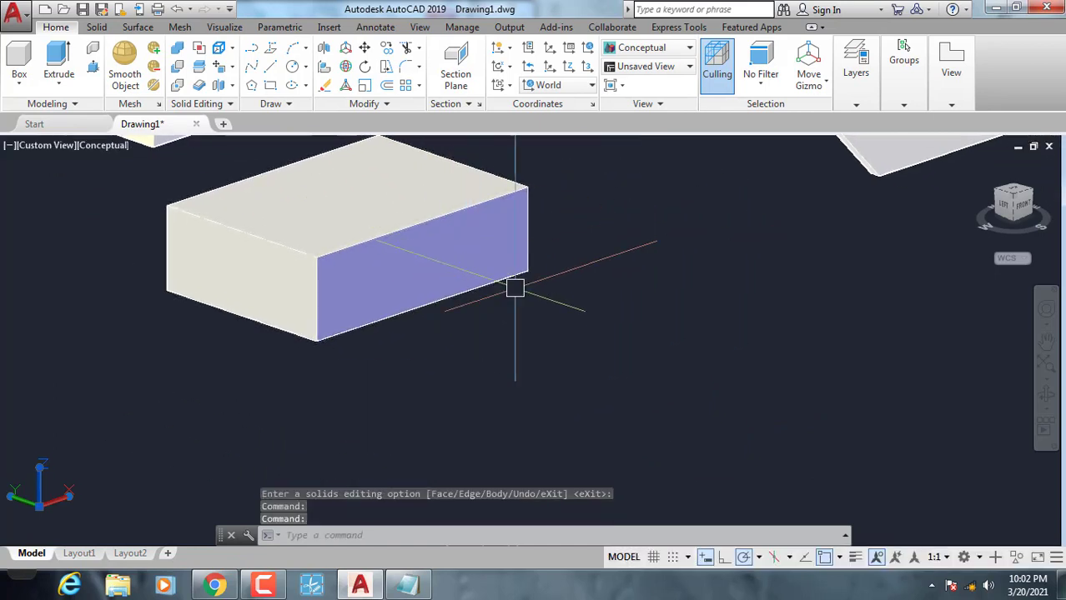
left_click(234, 66)
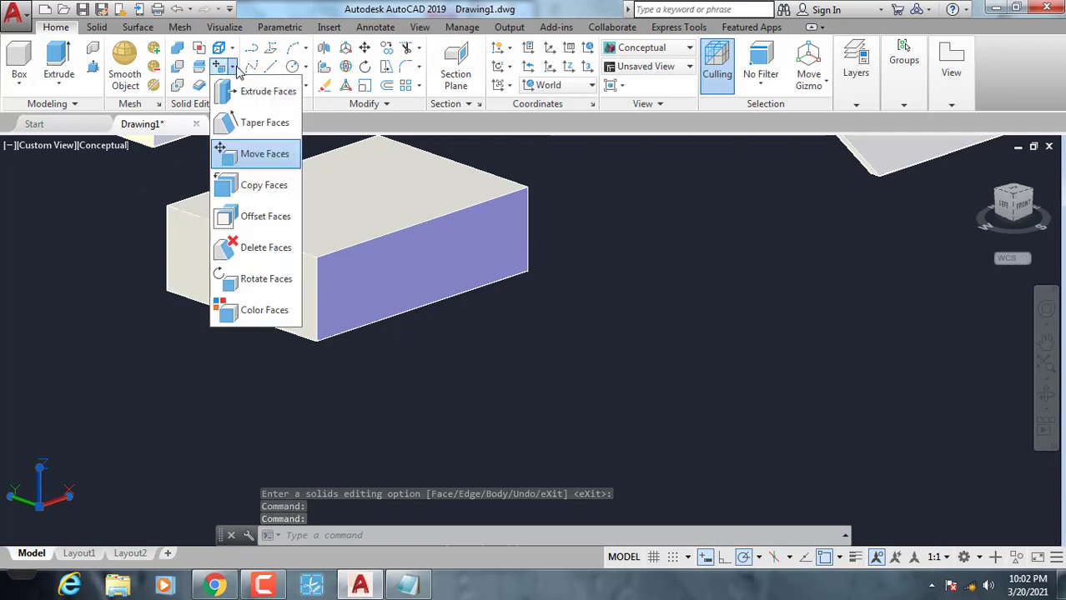
left_click(238, 153)
left_click(442, 238)
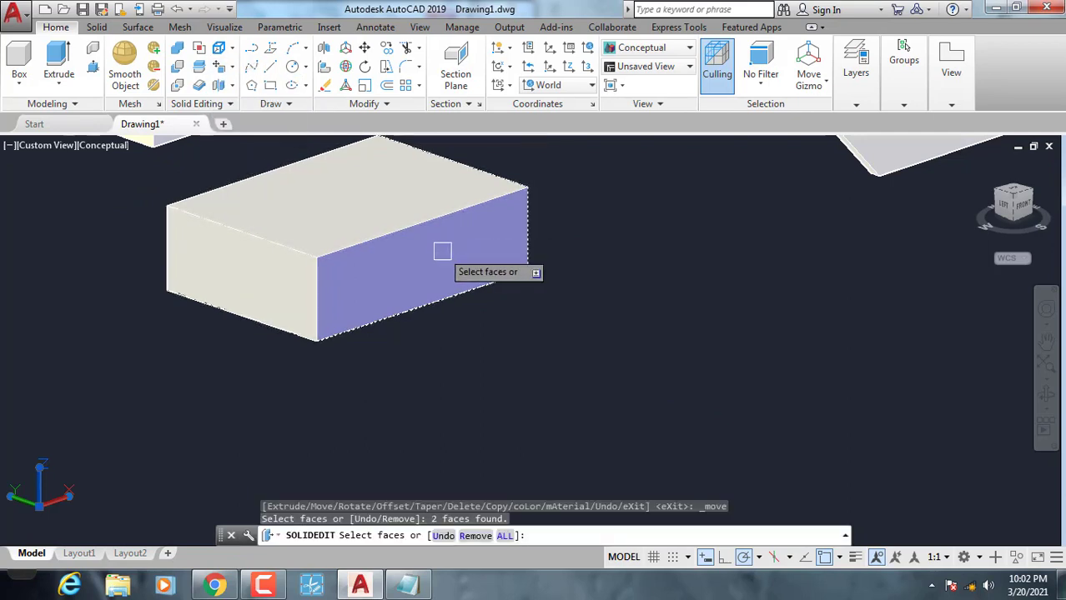
key("Escape")
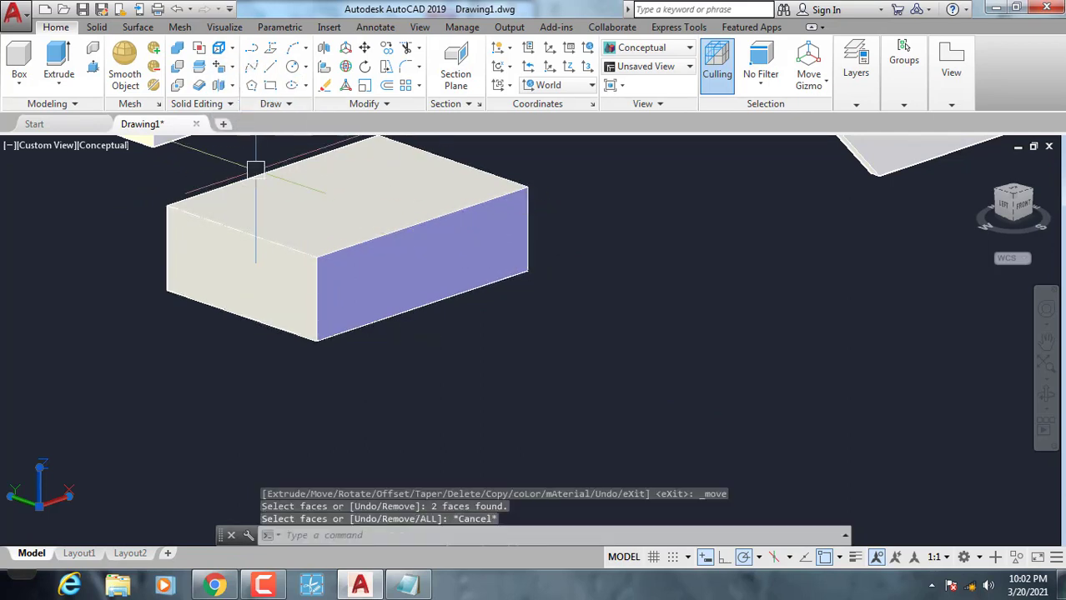
Move the box's blue front face outward about 113 units in the 270° direction with Move Faces, from its lower corner.
scroll(481, 246, "up", 2)
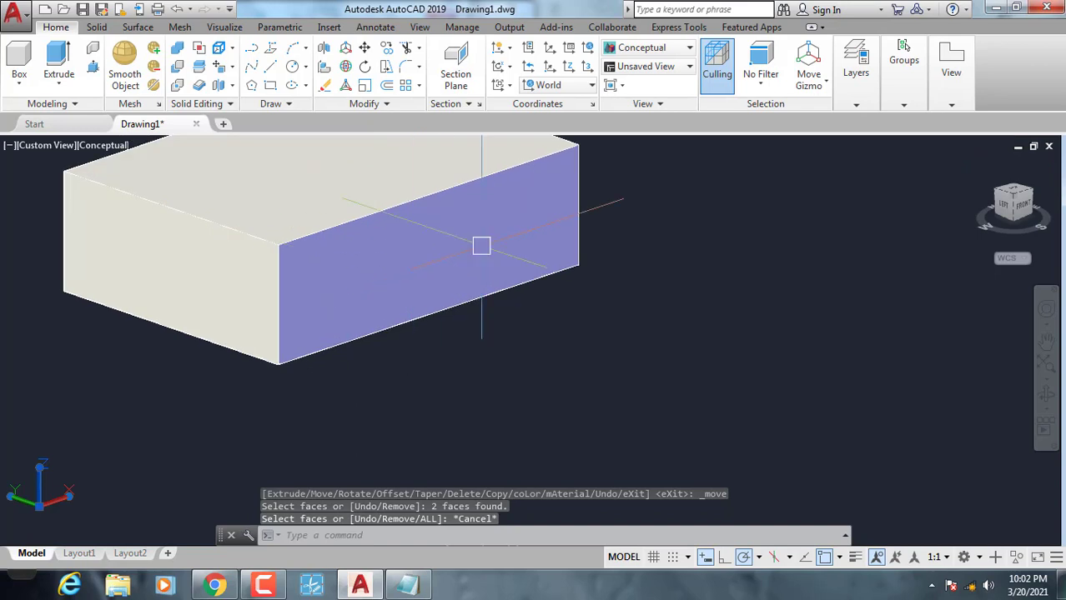
left_click(232, 68)
left_click(260, 156)
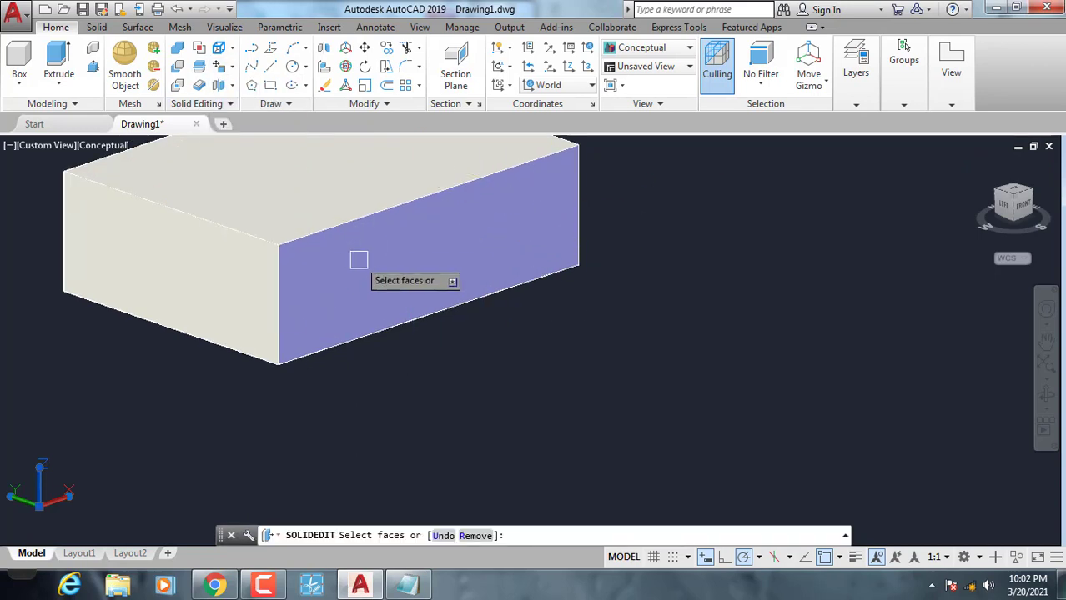
left_click(358, 260)
key("Return")
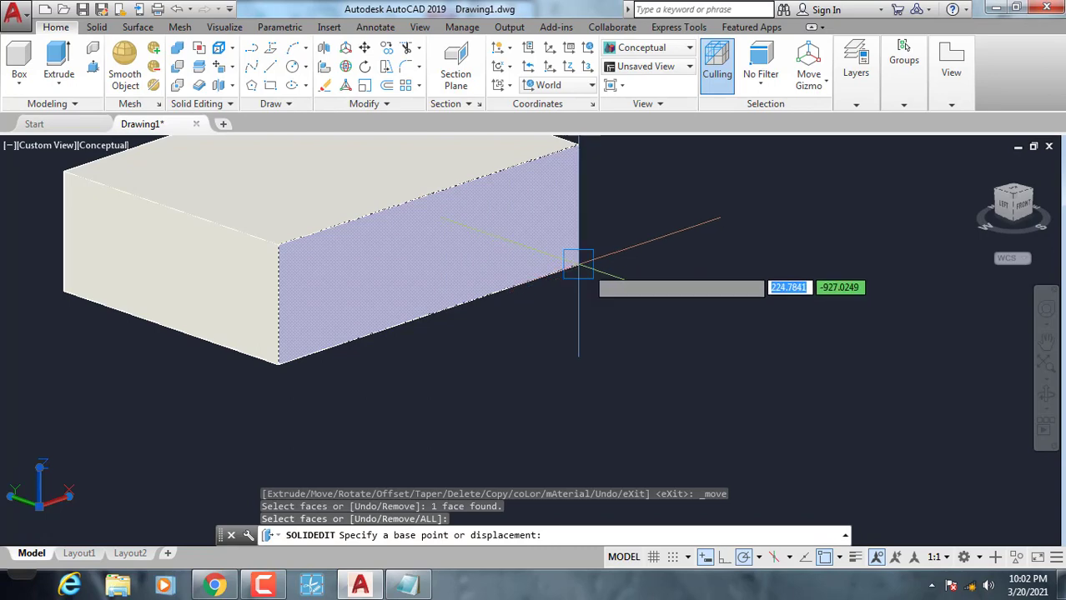
left_click(578, 265)
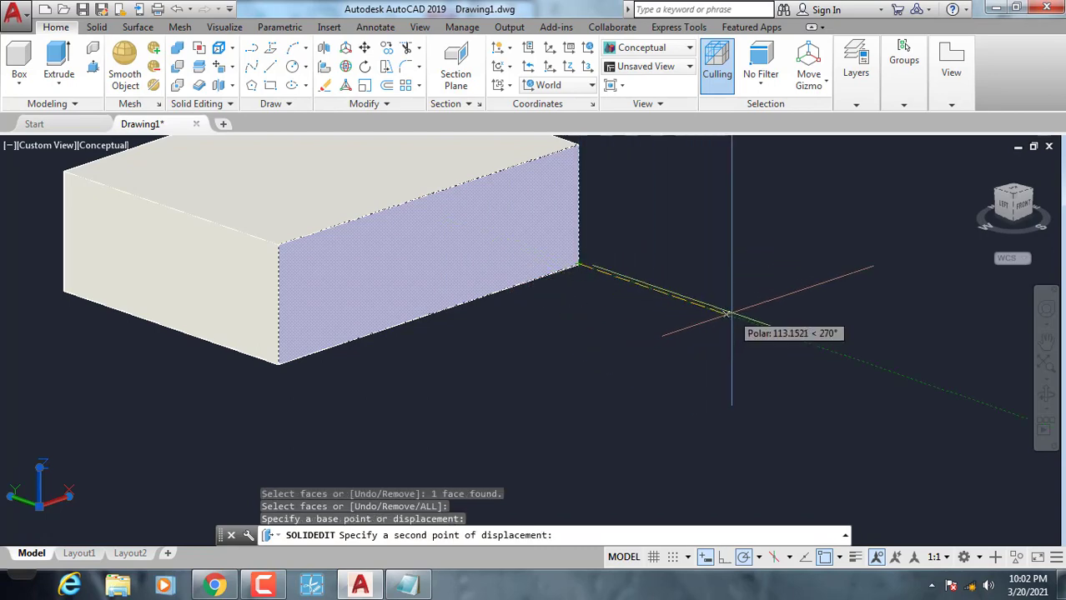
left_click(732, 318)
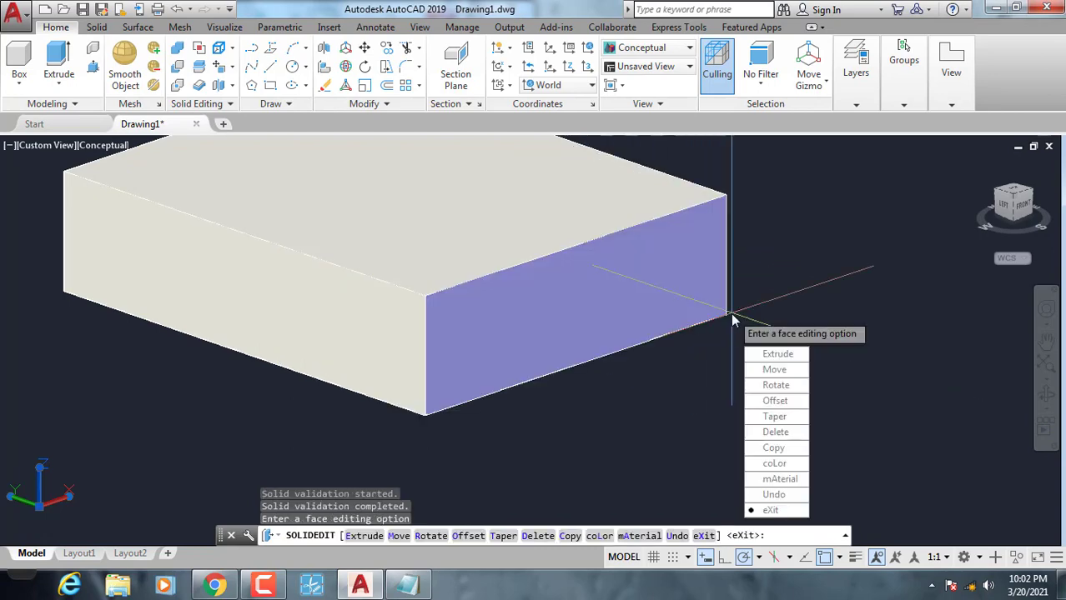
left_click(782, 515)
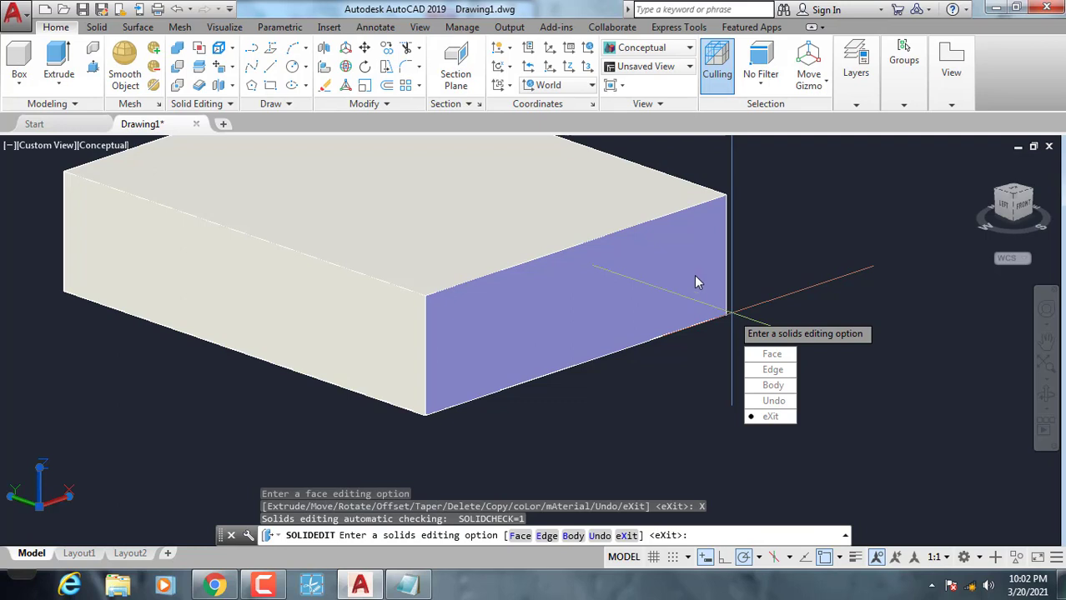
left_click(769, 417)
scroll(609, 231, "down", 2)
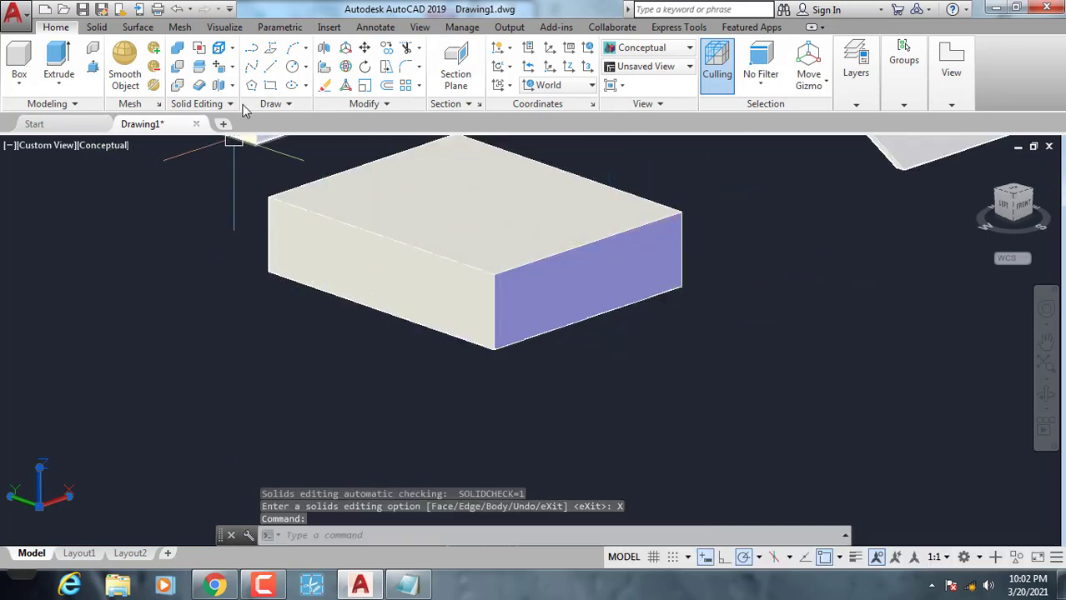
left_click(233, 67)
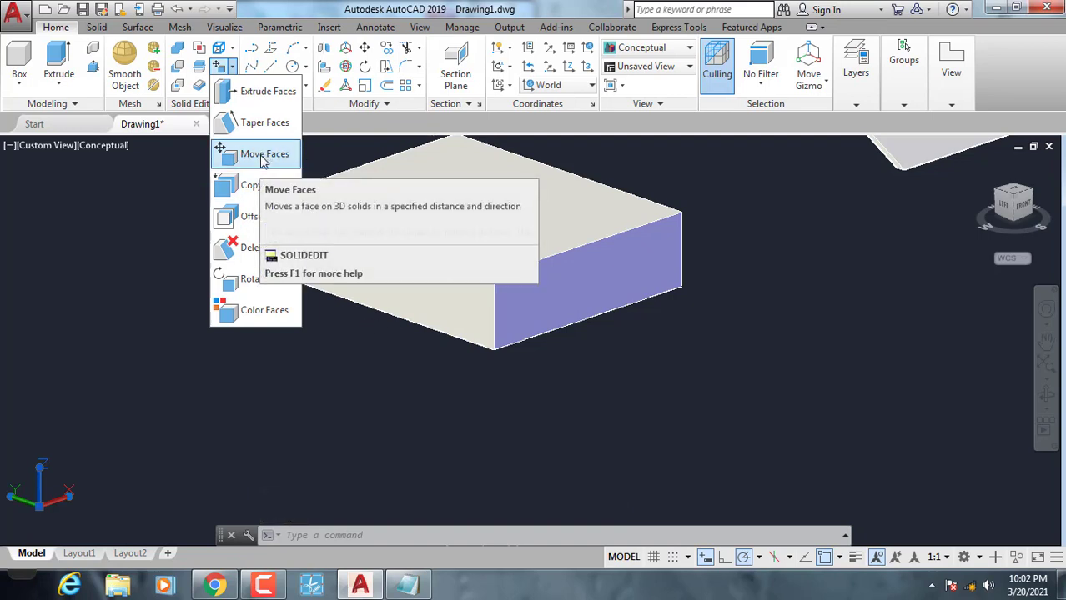
left_click(262, 155)
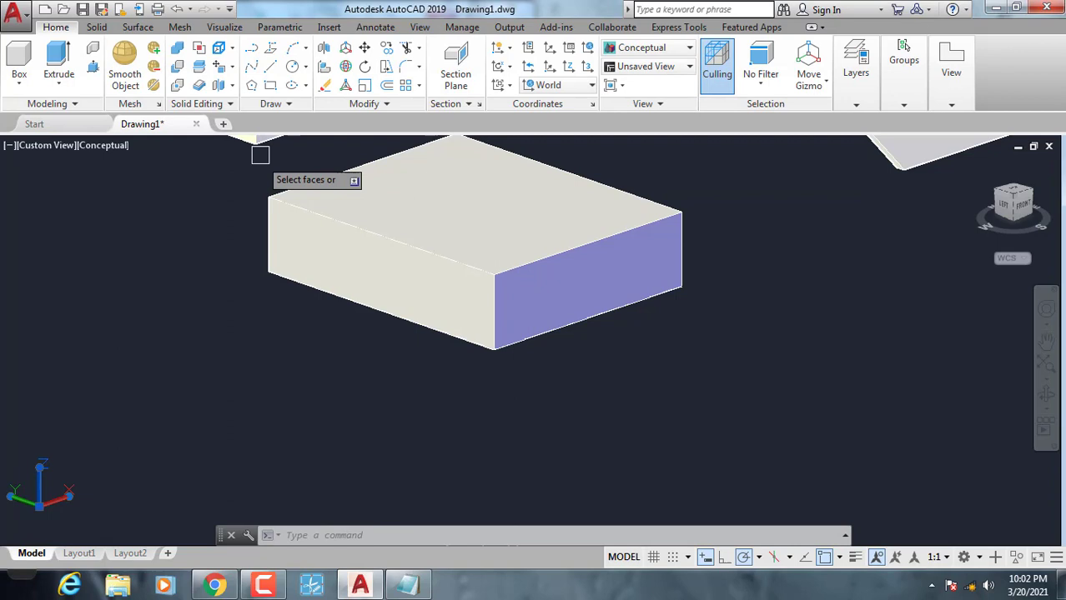
left_click(336, 255)
key("Escape")
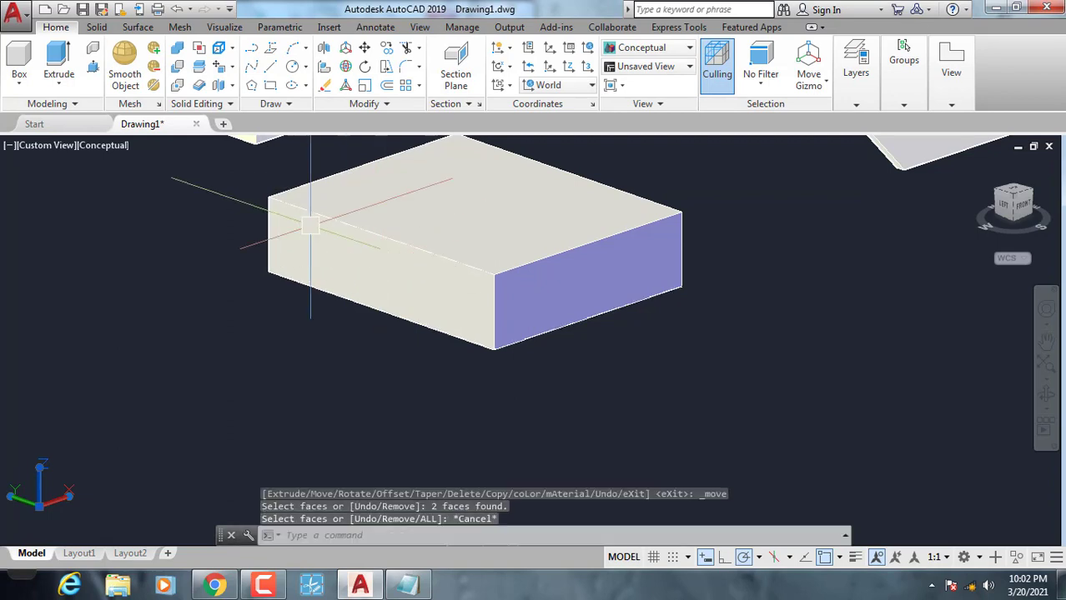
left_click(234, 69)
left_click(217, 151)
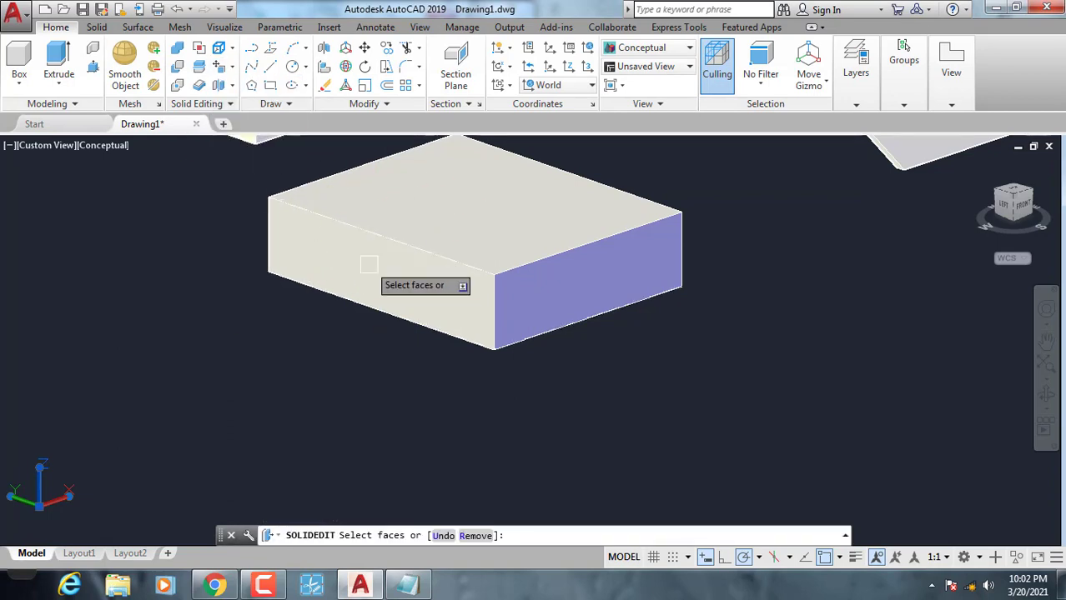
scroll(368, 264, "up", 2)
left_click(321, 234)
key("Escape")
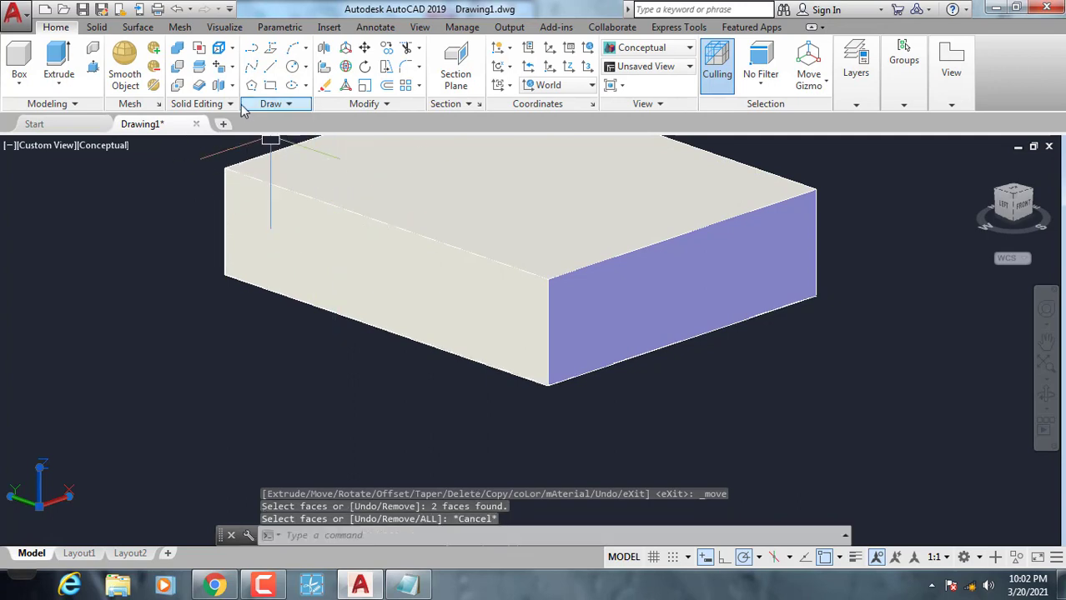
Switch to the 2D Wireframe visual style and move the box's long left face 30 units outward along 180° from its lower corner.
left_click(106, 146)
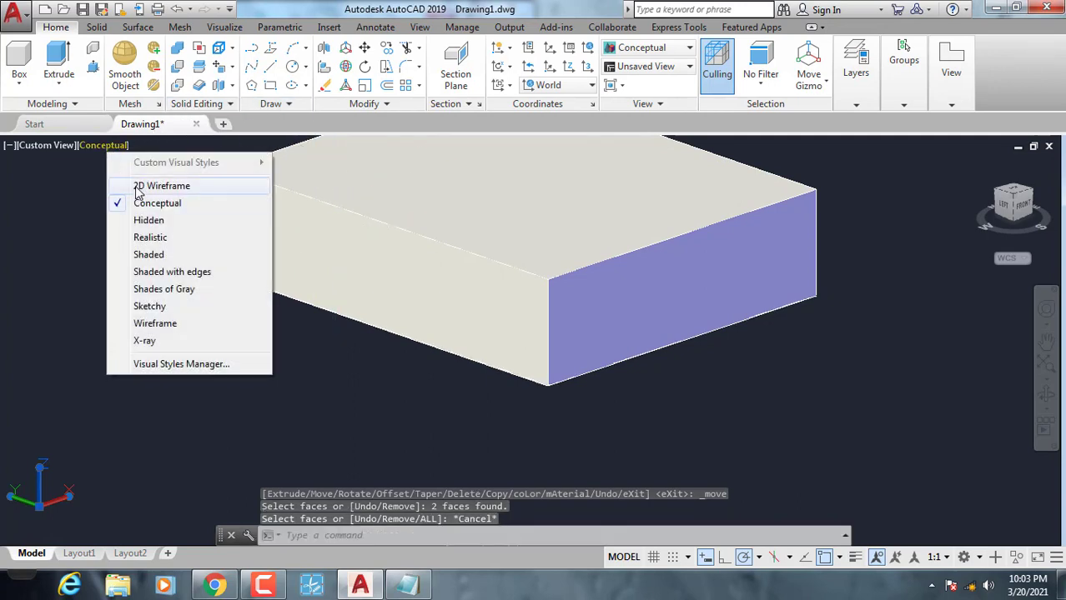
left_click(136, 180)
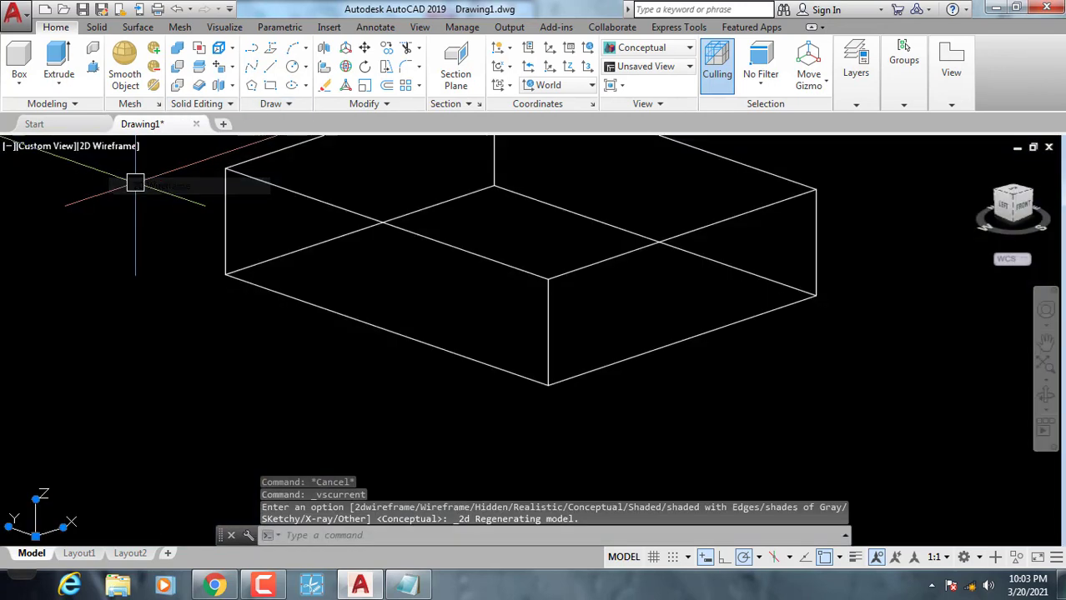
left_click(221, 70)
left_click(339, 268)
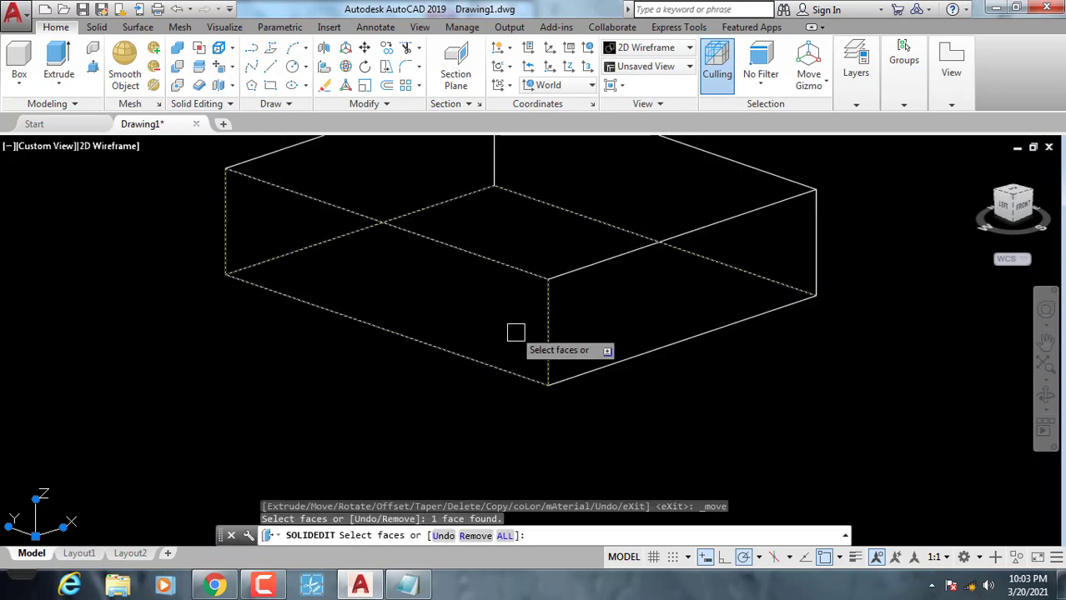
key("Return")
left_click(548, 385)
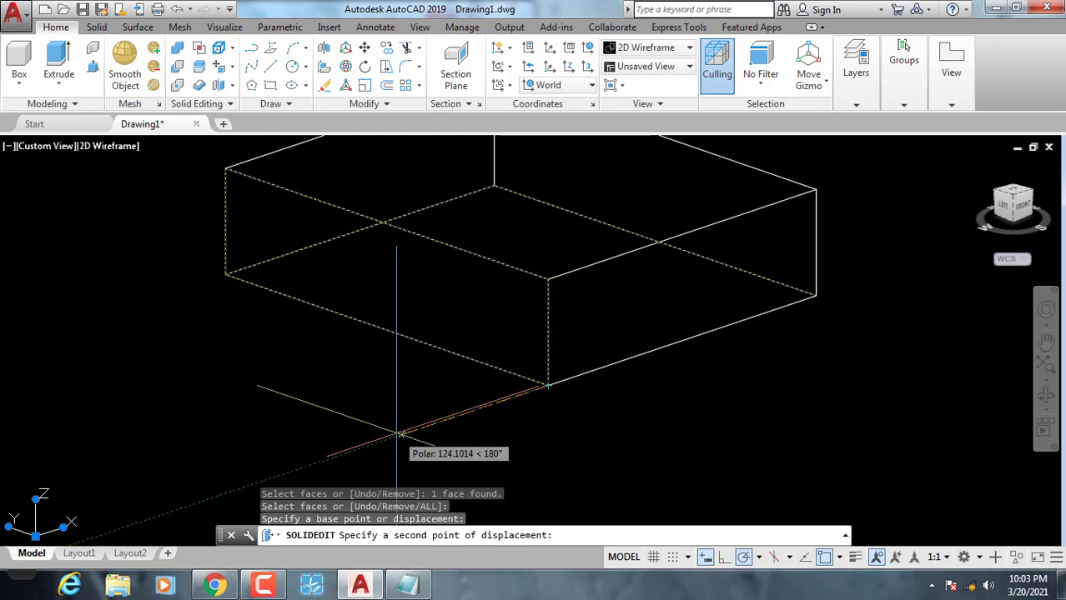
type("30")
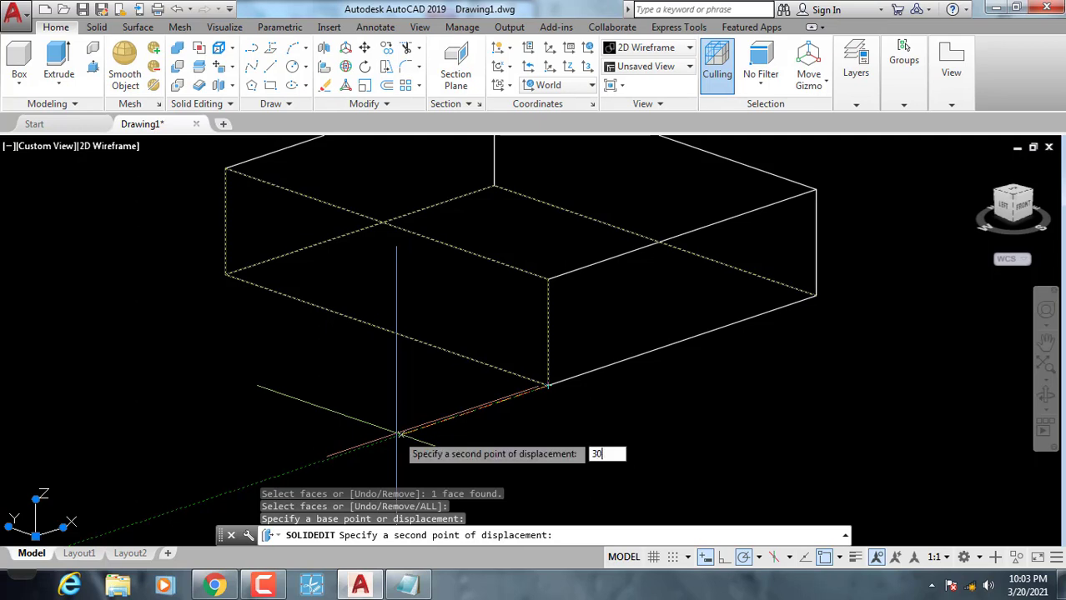
key("Return")
key("Return")
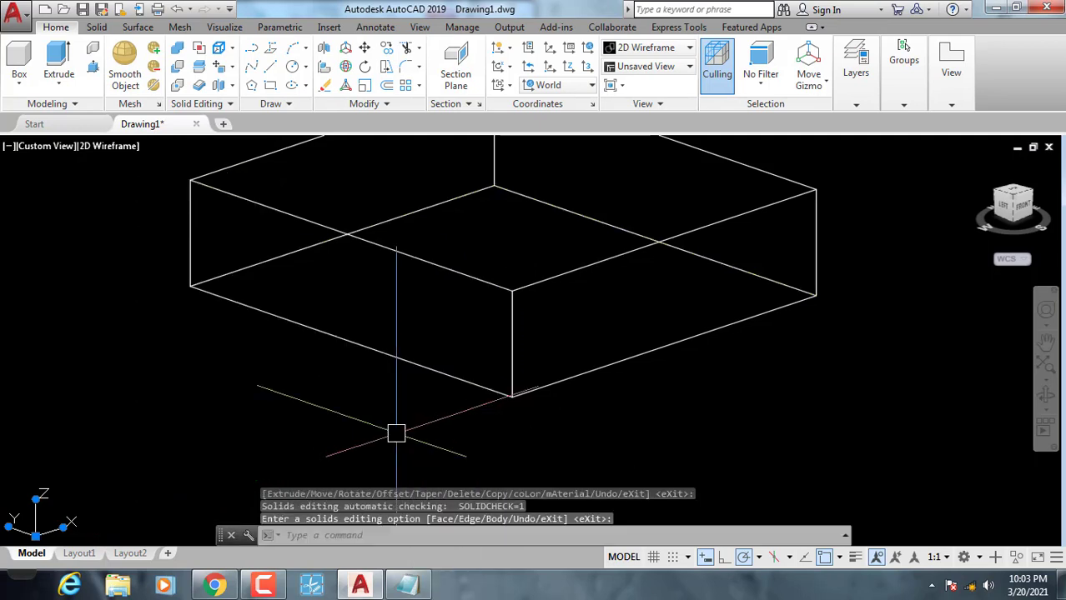
Set the visual style back to Conceptual, with the gable roof solid in view.
scroll(396, 432, "down", 5)
scroll(483, 247, "up", 4)
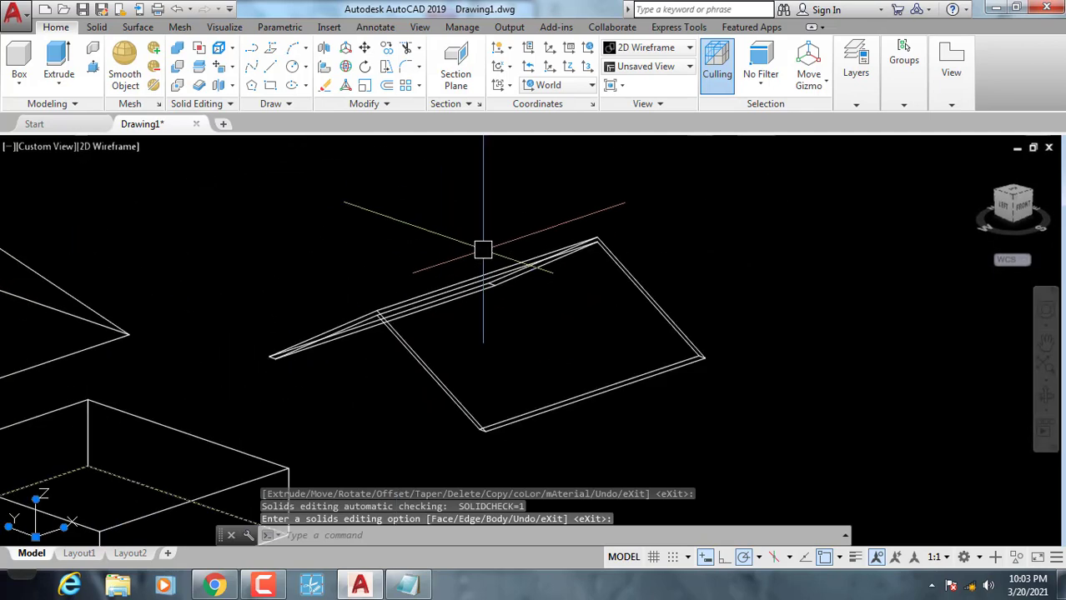
left_click(113, 149)
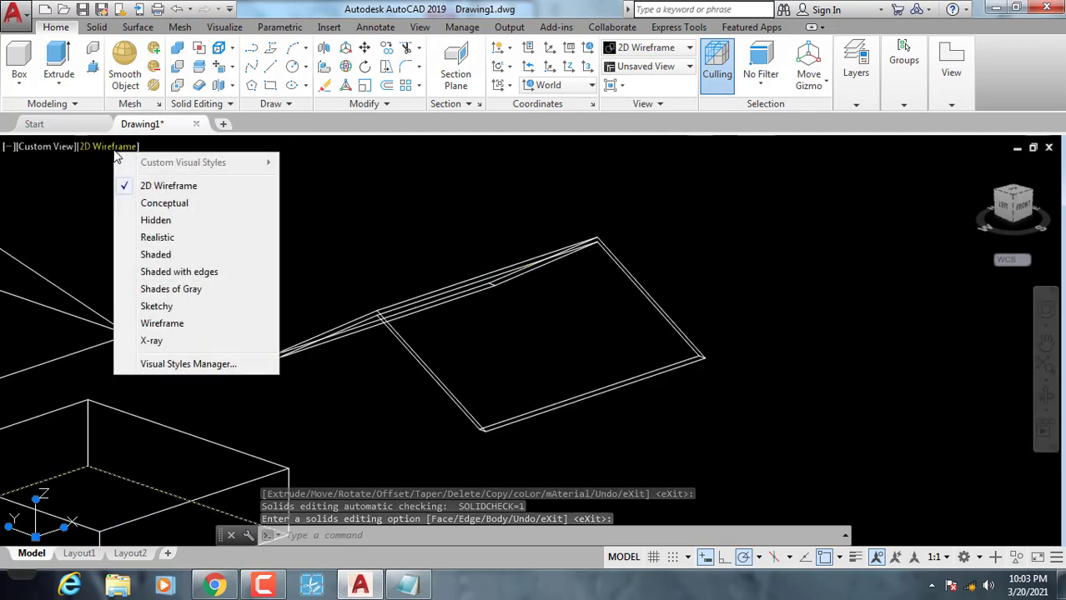
left_click(159, 195)
scroll(454, 376, "up", 3)
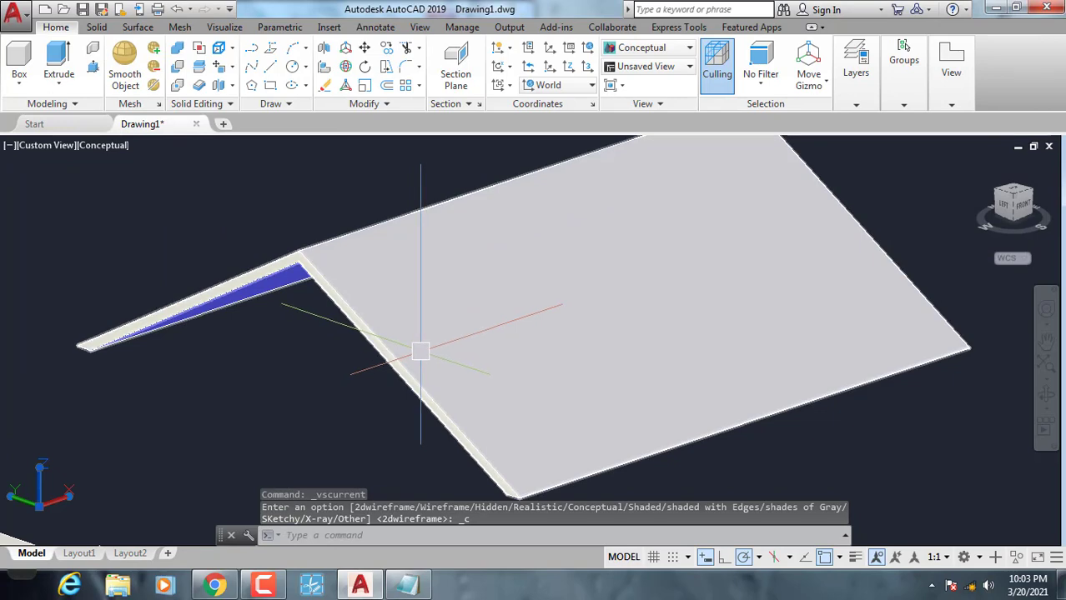
Copy the gable roof solid about 420 units in the 270° direction, using its lower eave corner as base point.
scroll(436, 351, "down", 8)
left_click(455, 340)
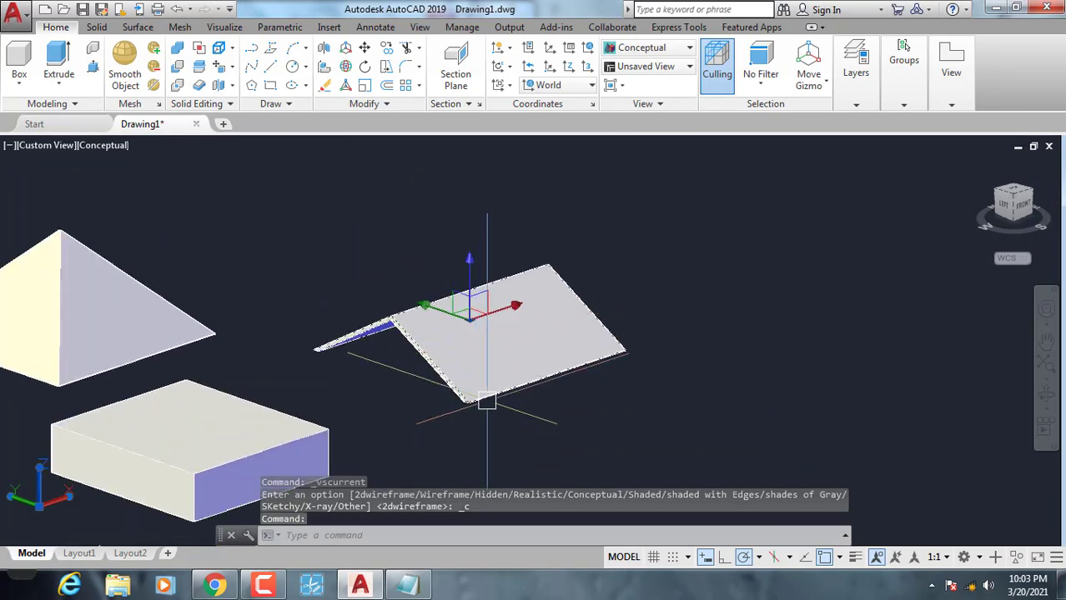
type("o")
key("Return")
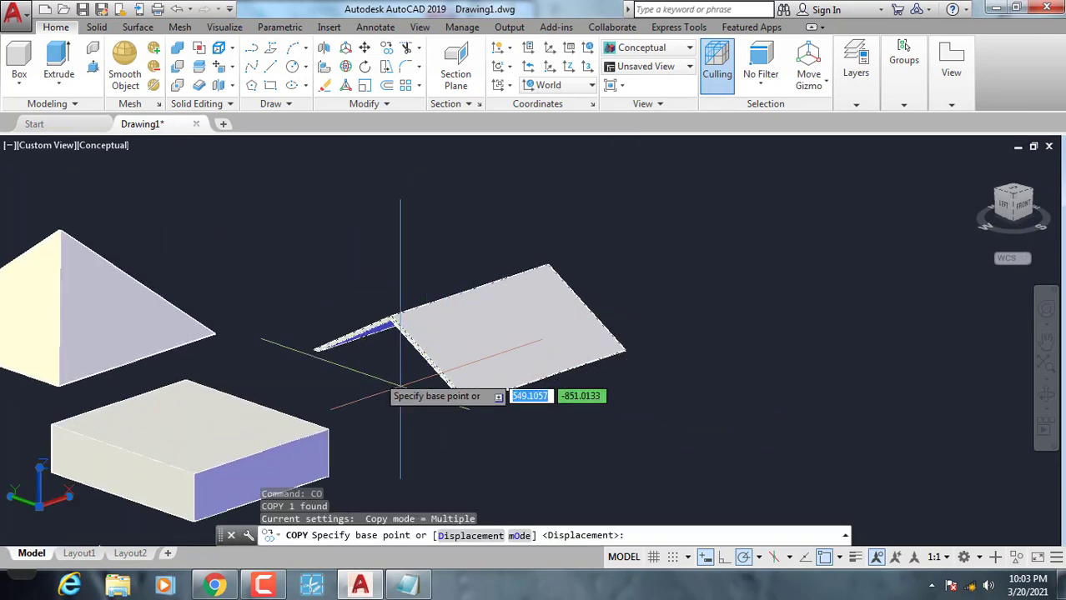
left_click(320, 349)
middle_click_drag(464, 397, 438, 334)
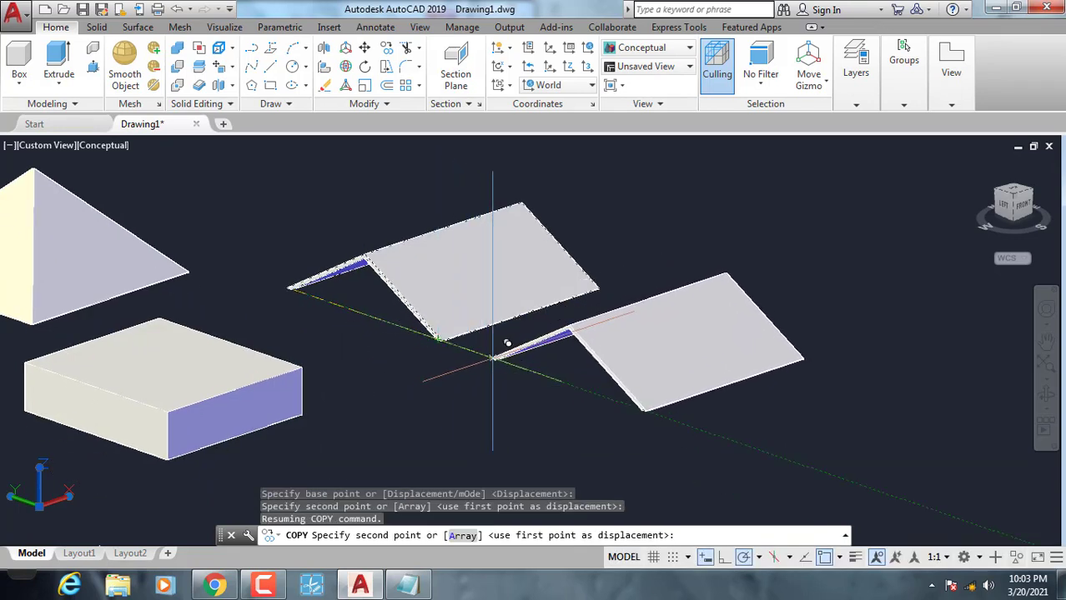
left_click(512, 362)
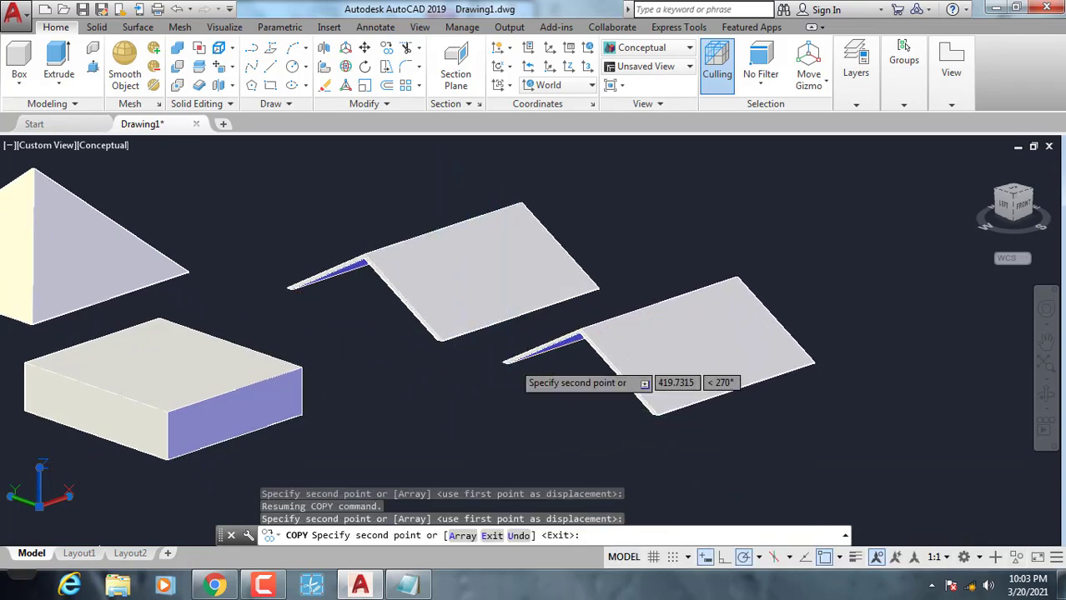
key("Escape")
Move both sloped upper faces of the original roof 20 units up along Z with Move Faces, using the ridge corner as base point.
scroll(398, 342, "up", 2)
middle_click_drag(398, 342, 487, 340, "shift")
scroll(340, 312, "up", 2)
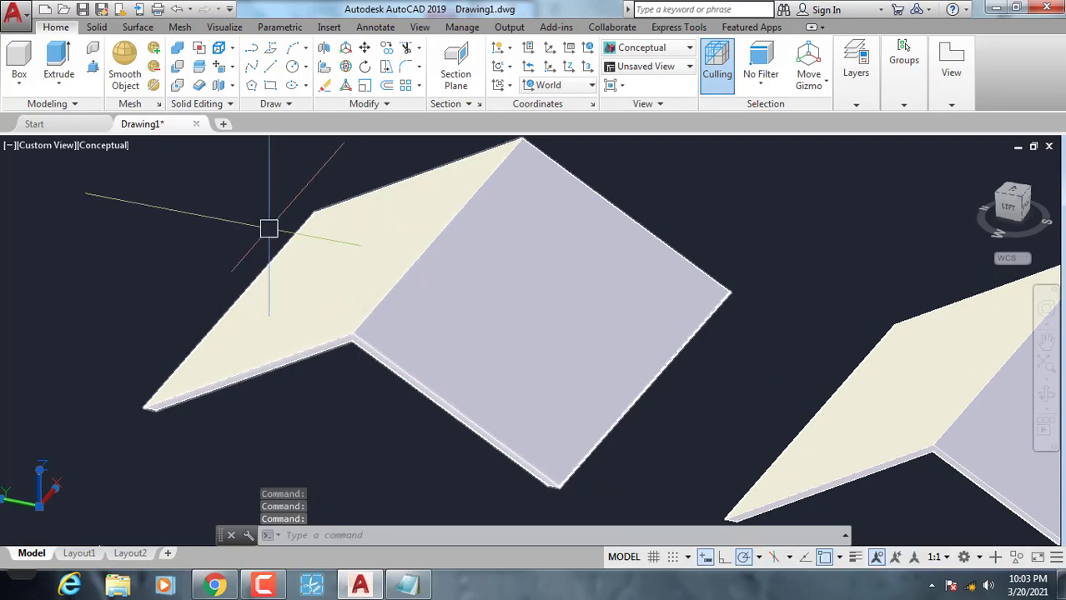
left_click(234, 66)
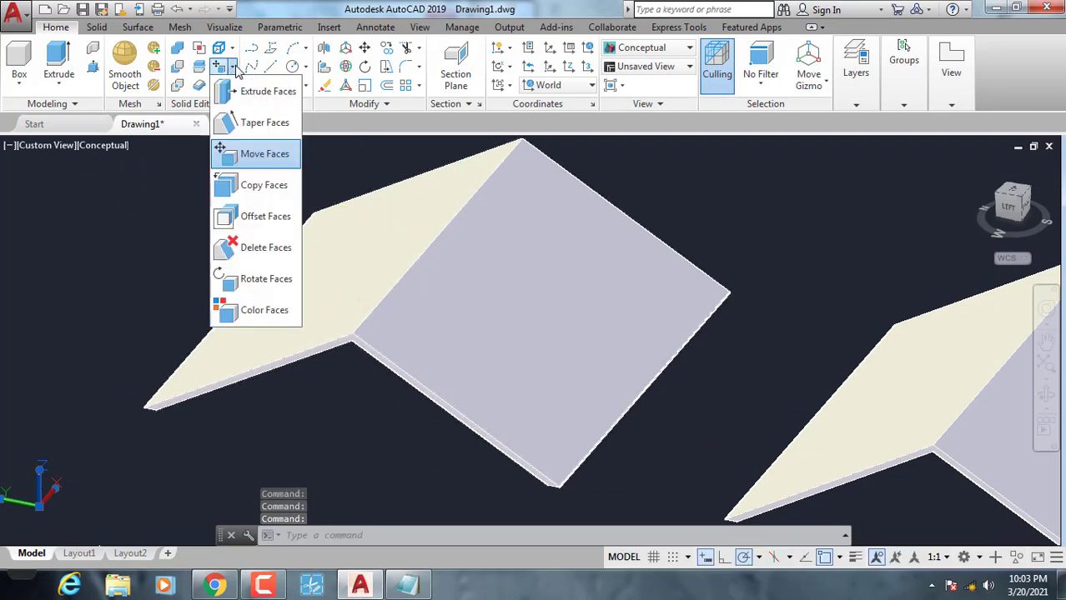
left_click(255, 159)
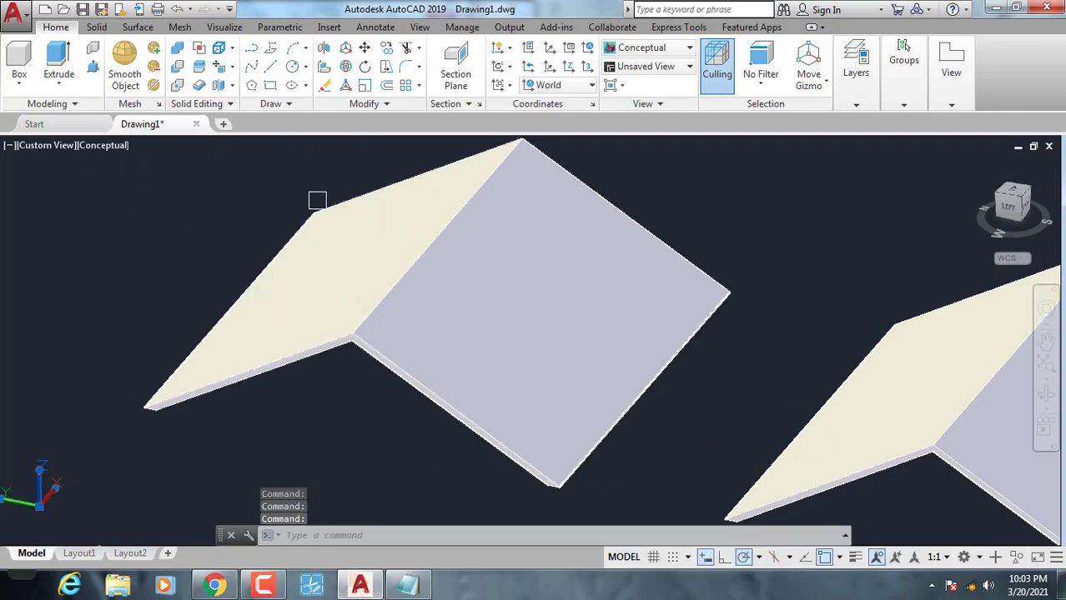
left_click(524, 331)
left_click(384, 289)
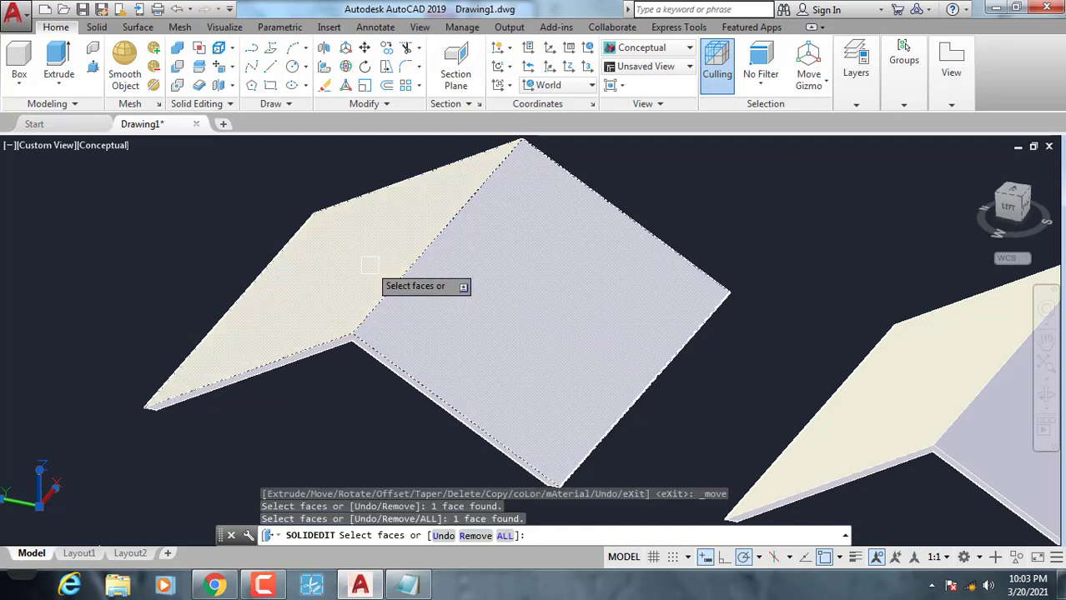
middle_click_drag(360, 351, 430, 309, "shift")
scroll(488, 289, "up", 5)
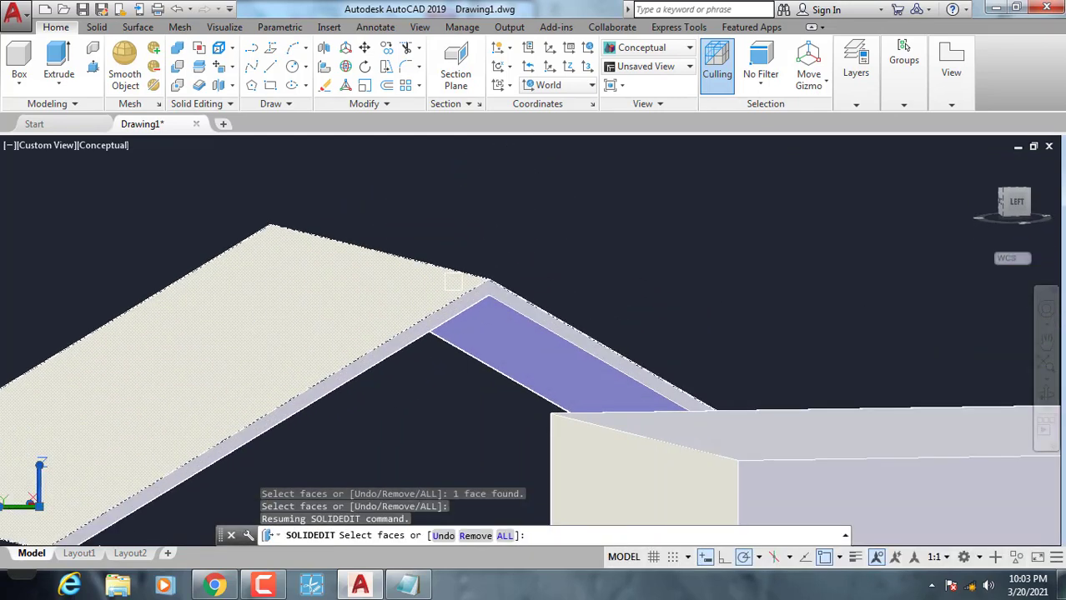
key("Return")
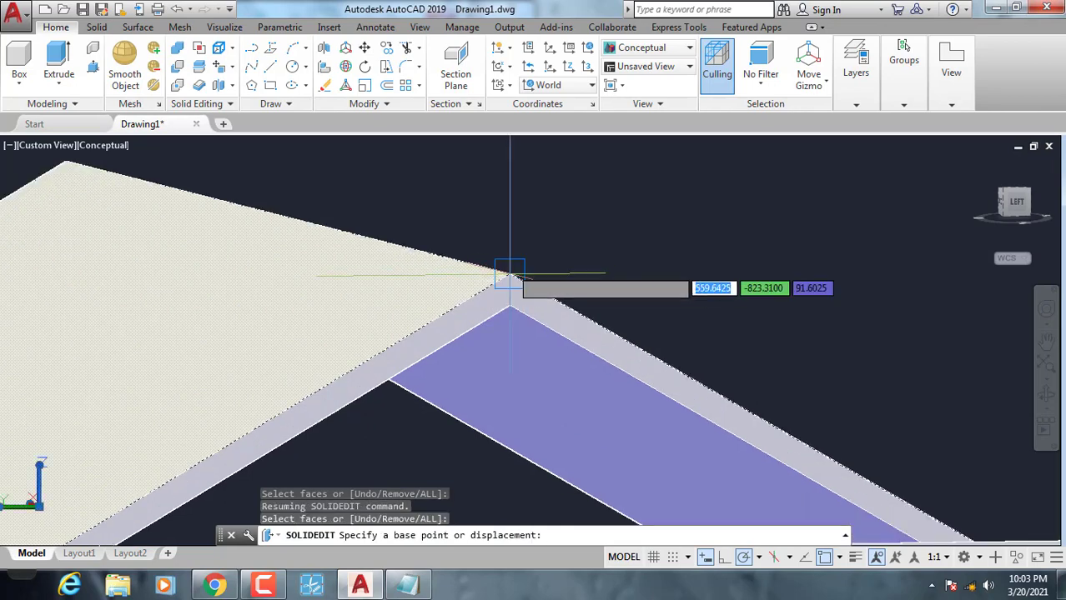
left_click(509, 275)
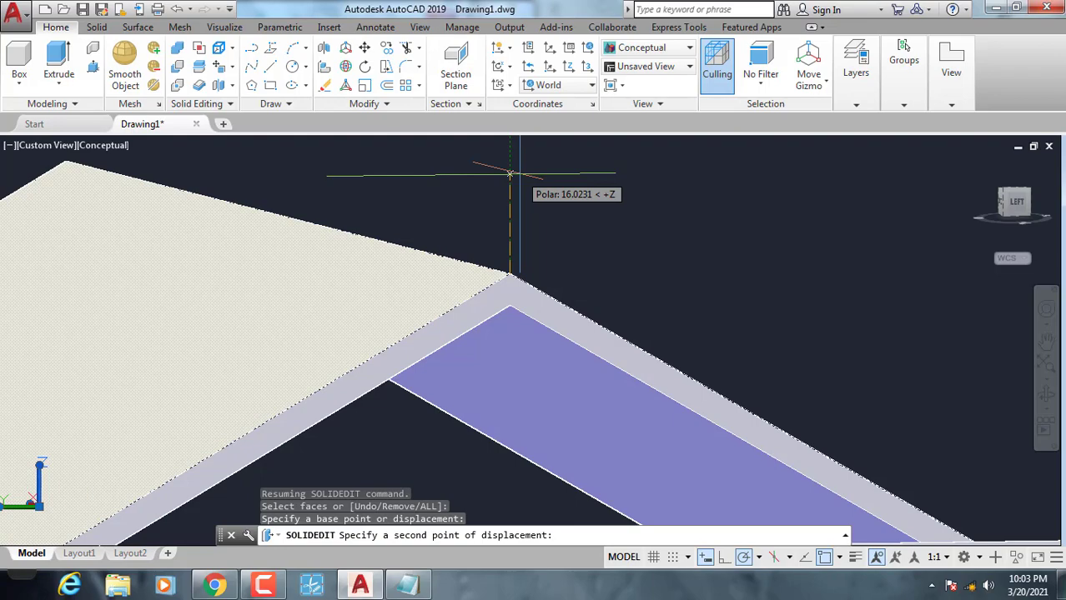
type("20")
key("Return")
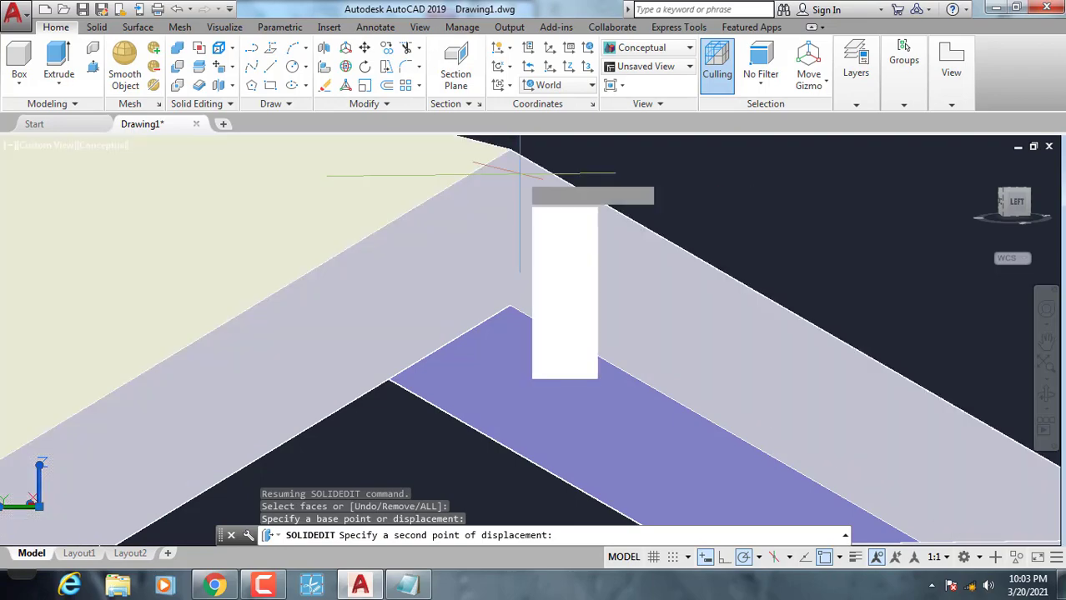
key("Return")
key("Return")
scroll(519, 174, "down", 5)
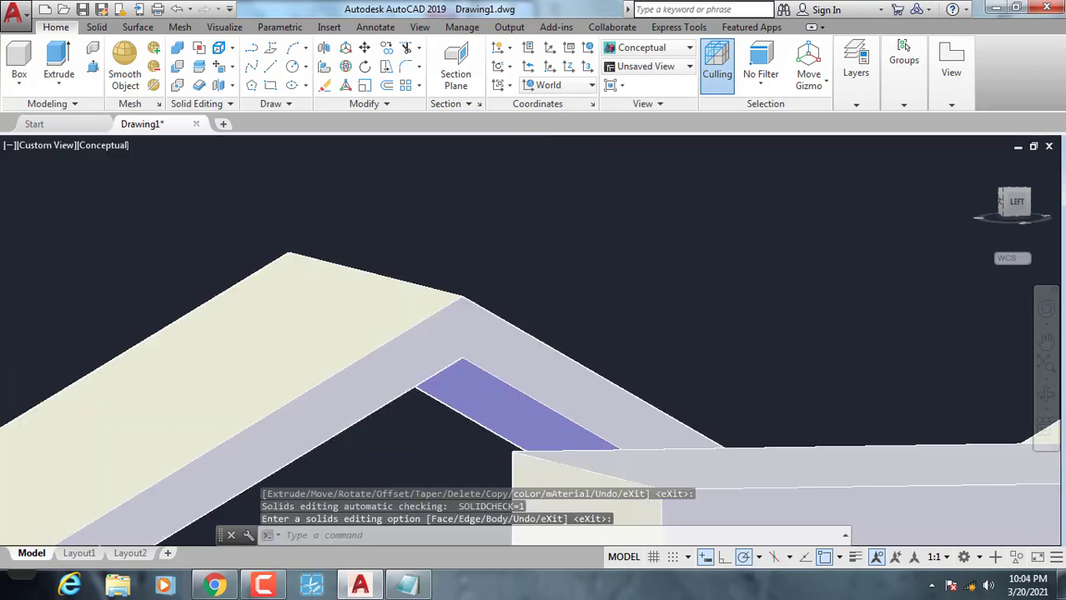
Extrude both sloped upper faces of the copied roof with Extrude Faces, picking the height upward along Z from the ridge corner, with a 30° taper.
middle_click_drag(375, 377, 367, 298, "shift")
scroll(479, 356, "up", 5)
scroll(443, 357, "down", 5)
scroll(502, 358, "up", 2)
middle_click_drag(524, 360, 440, 309, "shift")
scroll(542, 365, "up", 5)
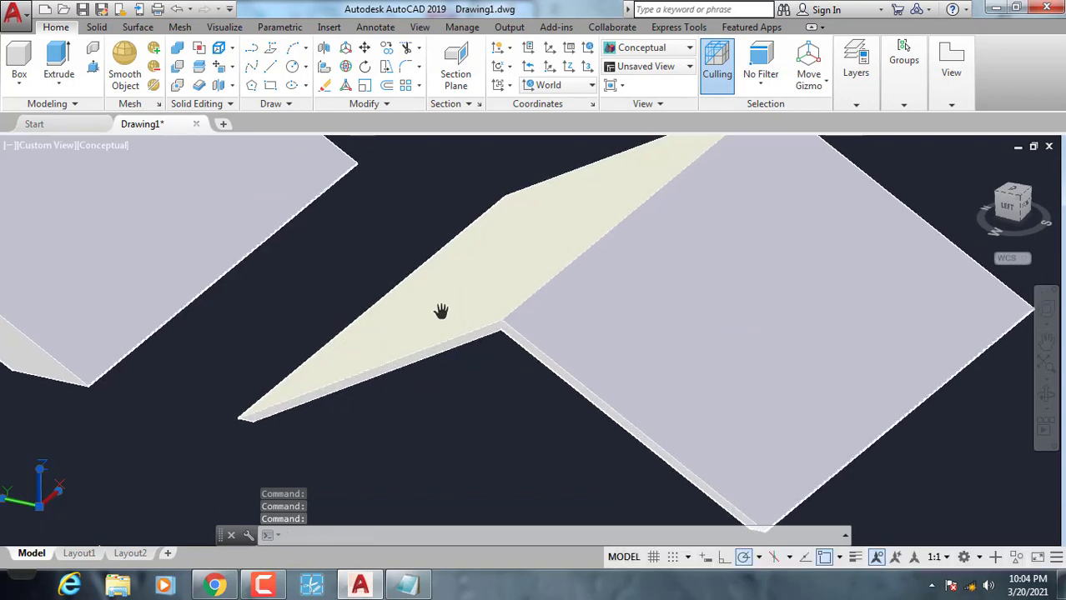
left_click(233, 69)
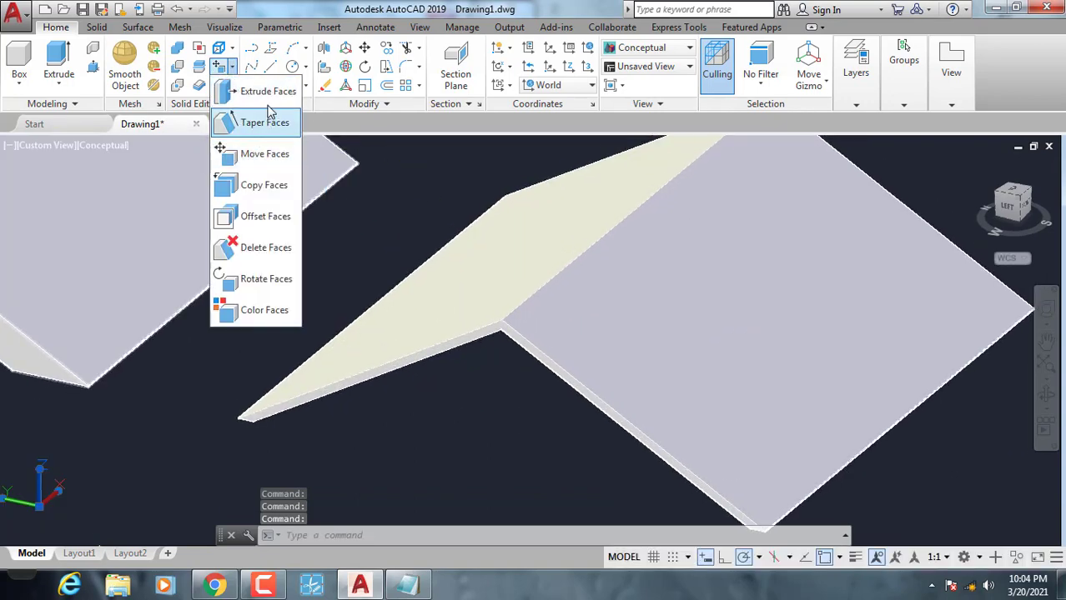
left_click(267, 92)
scroll(488, 317, "up", 3)
left_click(502, 265)
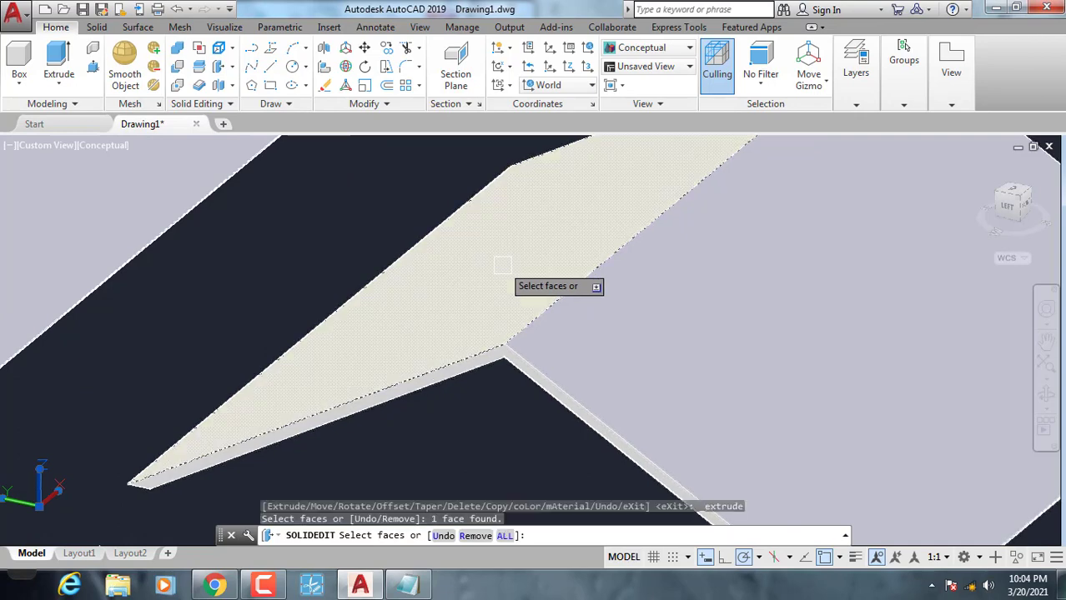
left_click(594, 326)
key("Return")
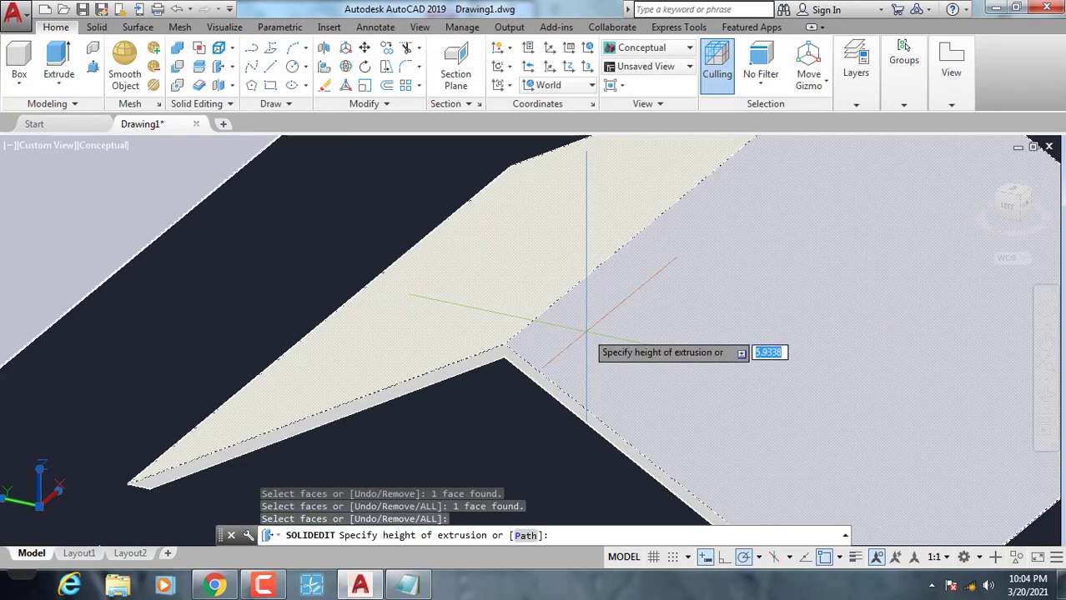
scroll(588, 332, "down", 3)
middle_click_drag(552, 347, 641, 295, "shift")
scroll(697, 261, "up", 2)
left_click(731, 259)
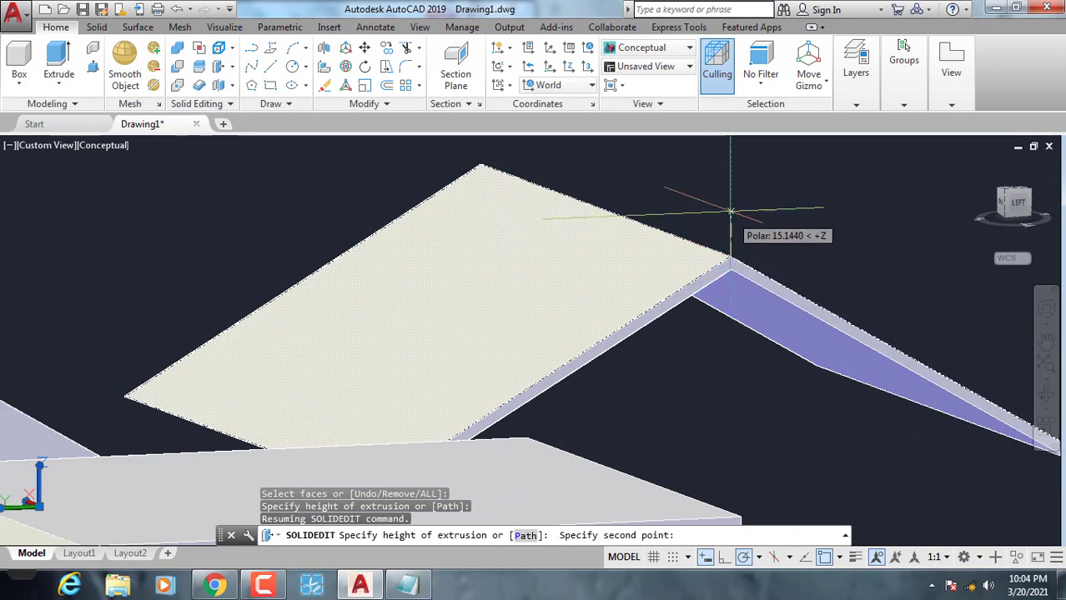
left_click(730, 182)
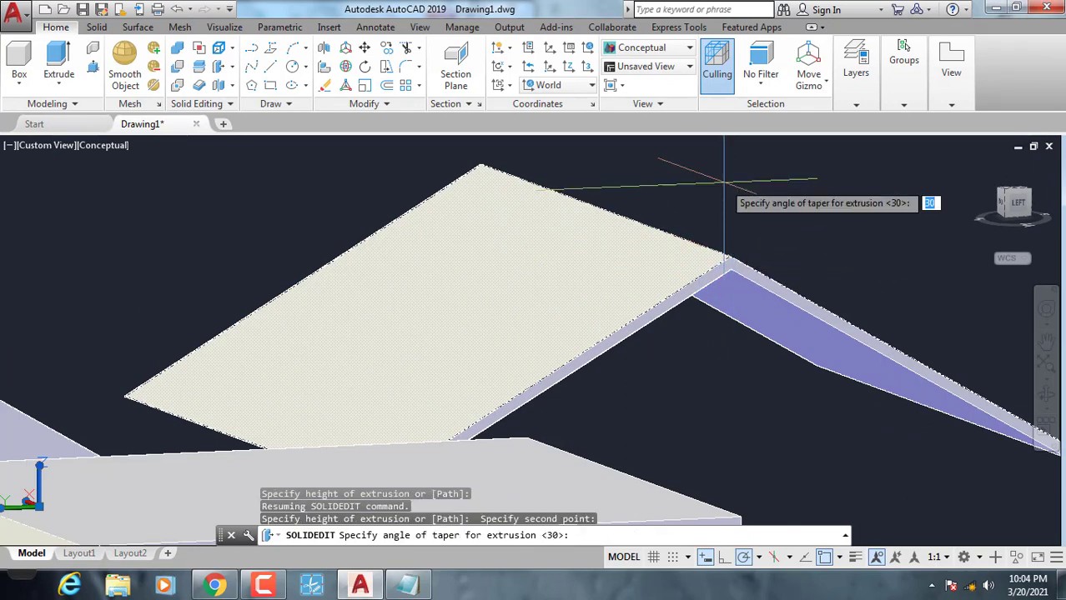
key("Return")
key("Return")
key("Return")
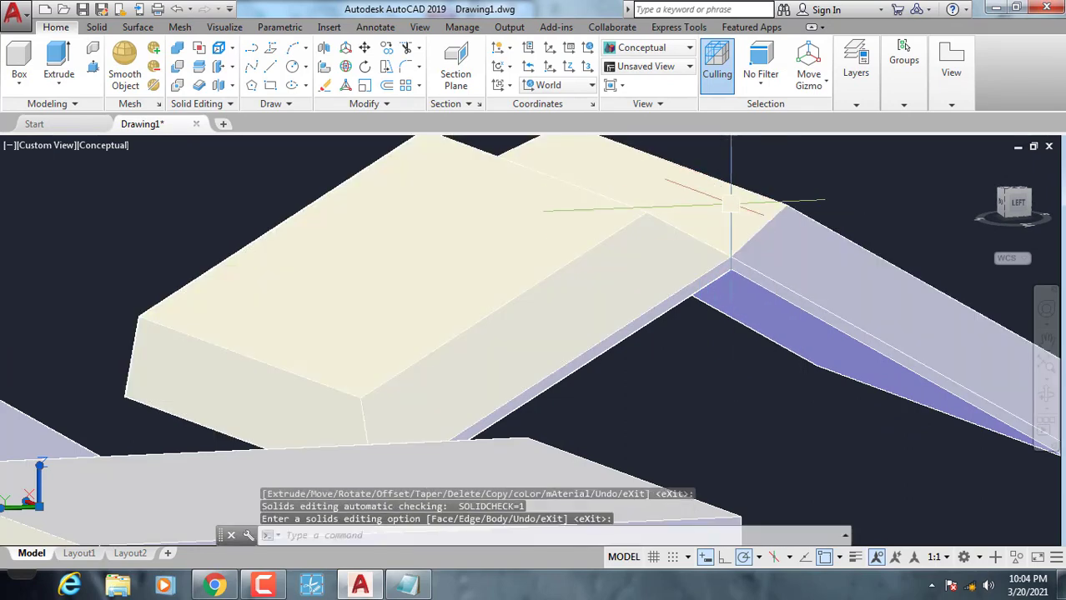
Examine the extruded roof copy from several angles and compare its ridge and sloped faces with the roof edited by Move Faces.
middle_click_drag(623, 269, 567, 285, "shift")
middle_click_drag(647, 264, 575, 292, "shift")
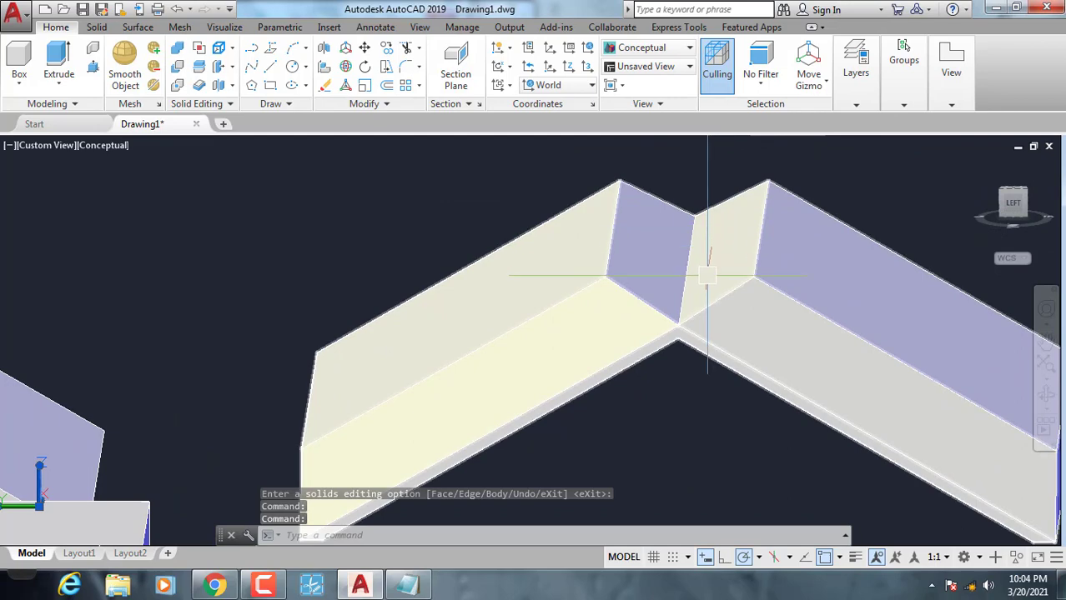
middle_click_drag(707, 242, 433, 286, "shift")
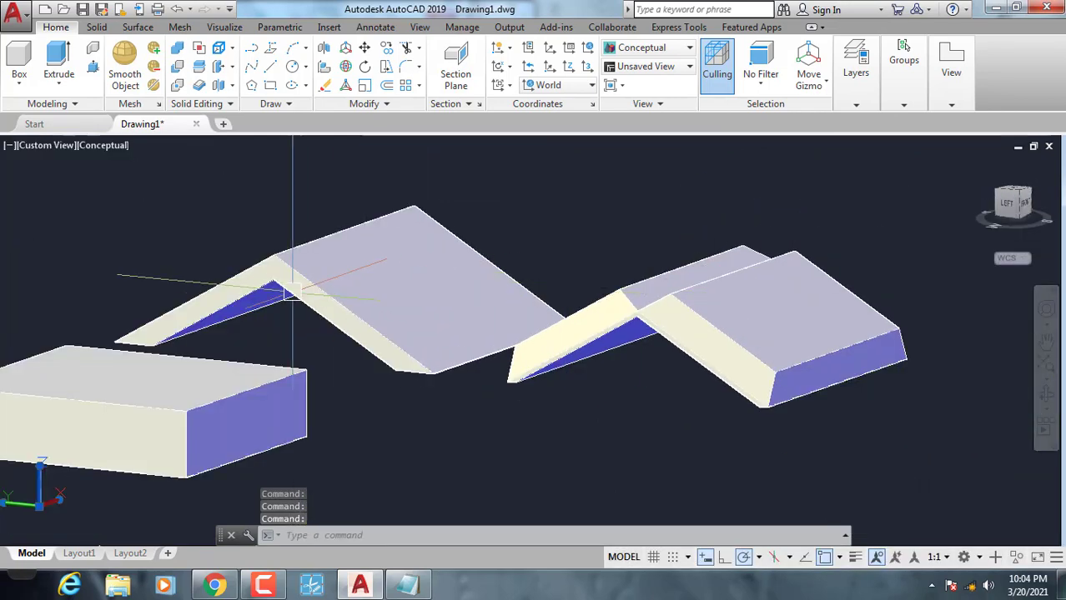
middle_click_drag(292, 291, 290, 314, "shift")
scroll(229, 255, "up", 3)
scroll(305, 254, "down", 2)
middle_click_drag(278, 276, 286, 282)
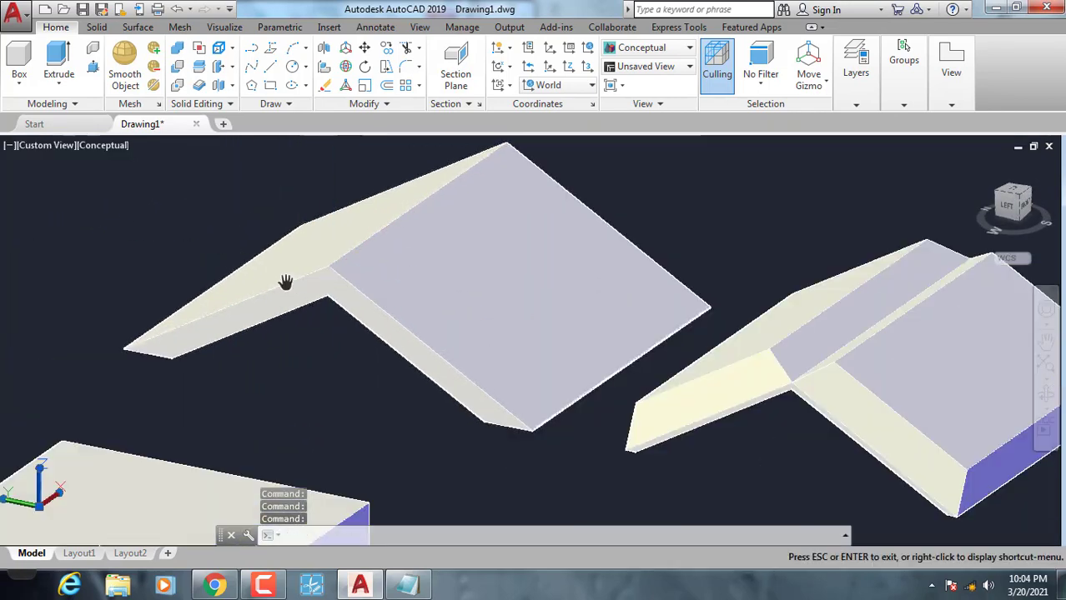
scroll(285, 283, "up", 3)
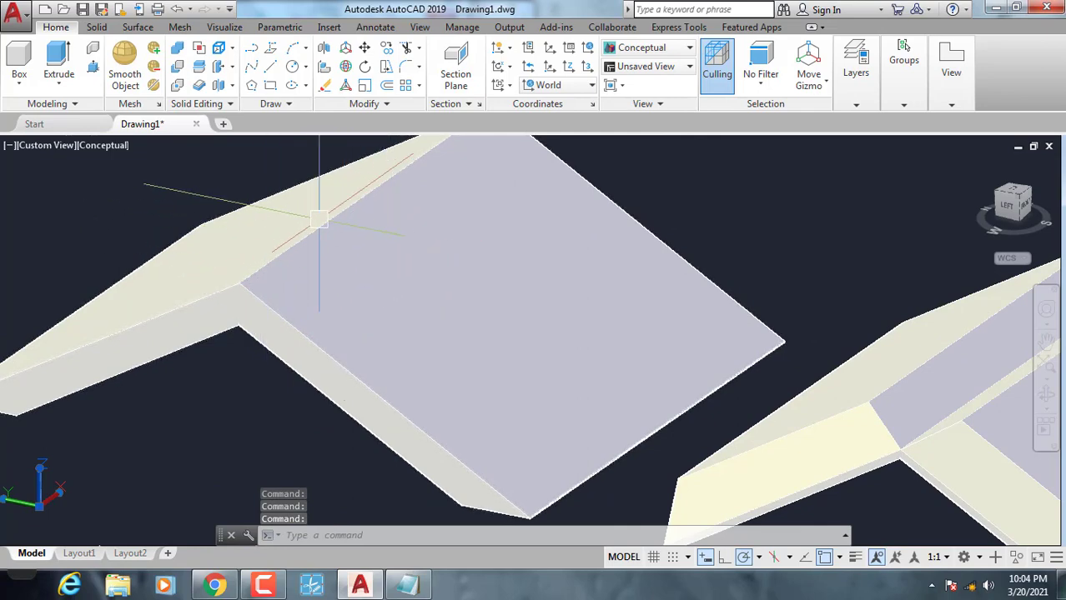
middle_click_drag(319, 220, 517, 185, "shift")
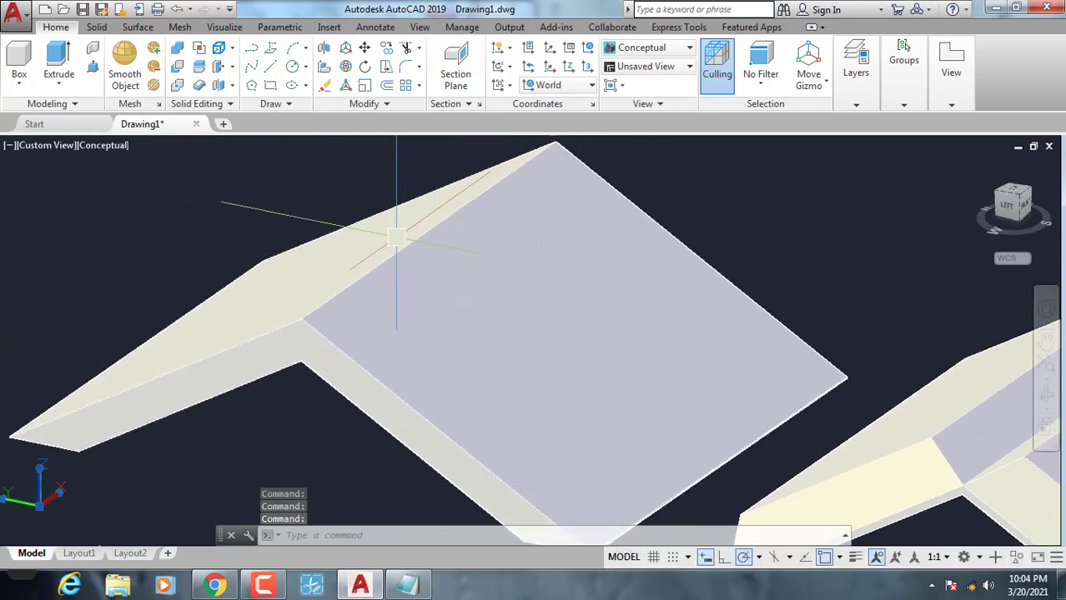
scroll(369, 422, "down", 2)
scroll(768, 404, "up", 5)
middle_click_drag(768, 404, 559, 353)
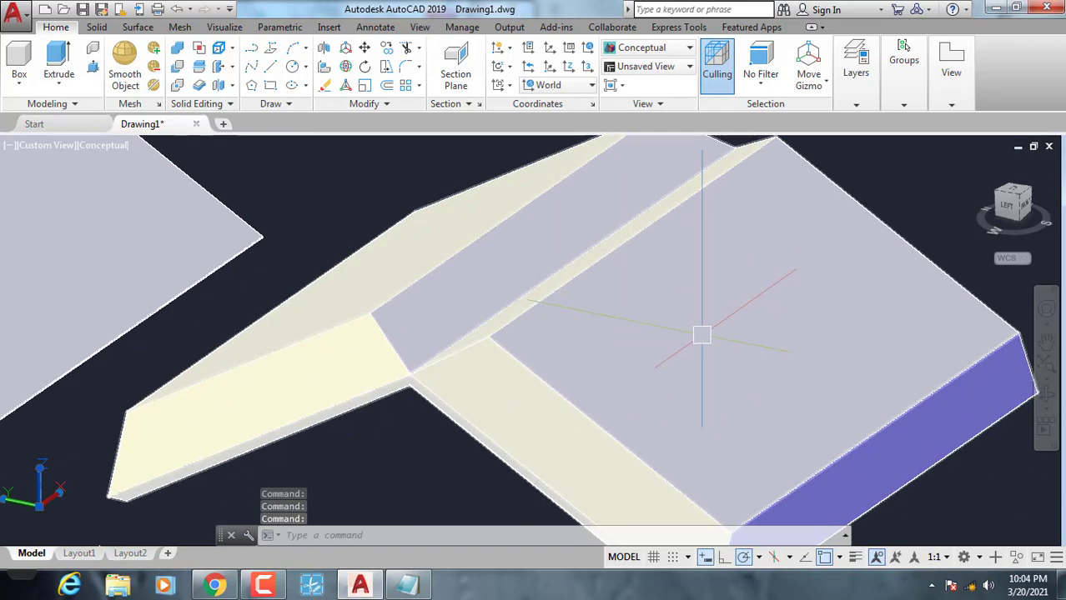
scroll(636, 335, "down", 5)
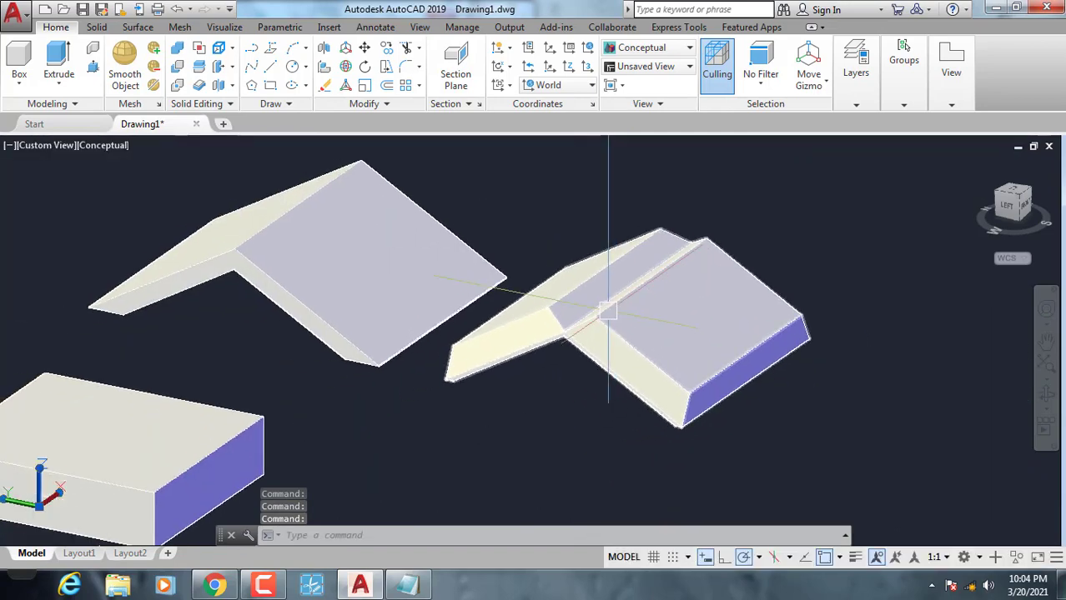
scroll(608, 311, "up", 3)
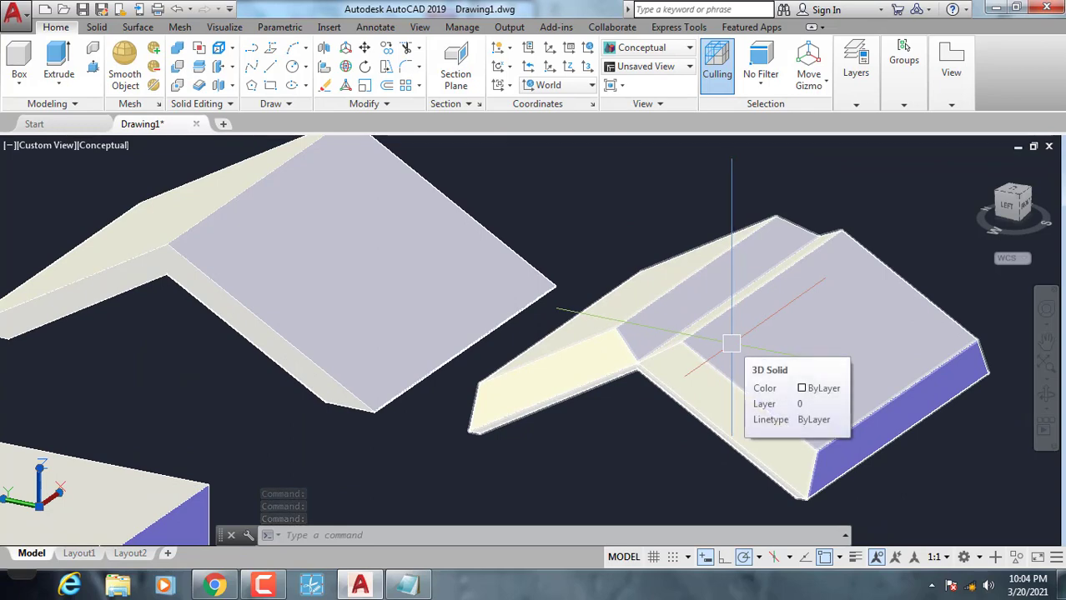
middle_click_drag(778, 304, 723, 348, "shift")
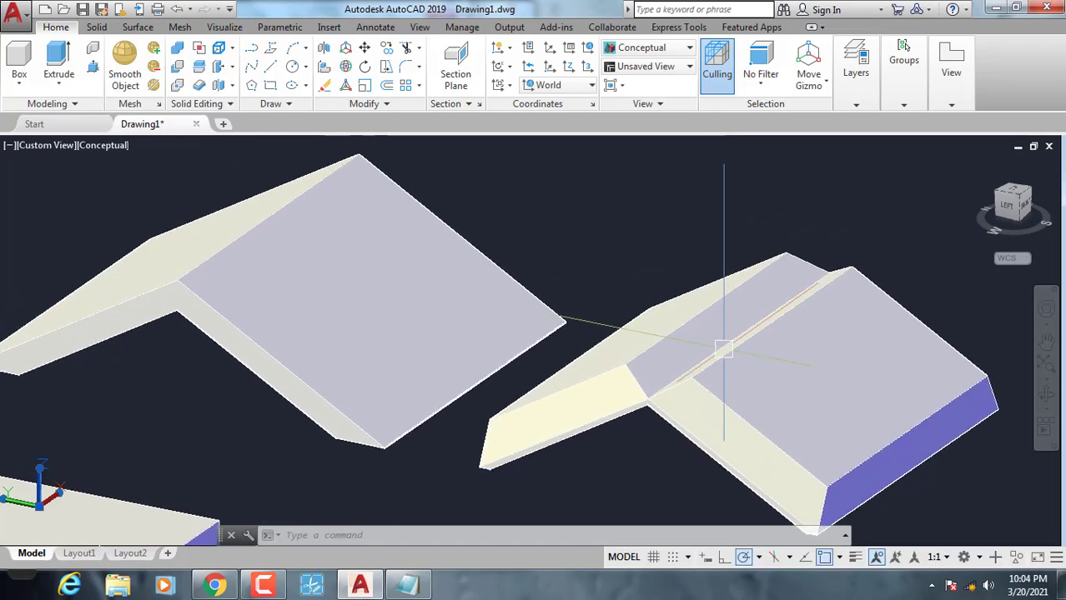
middle_click_drag(809, 409, 775, 457, "shift")
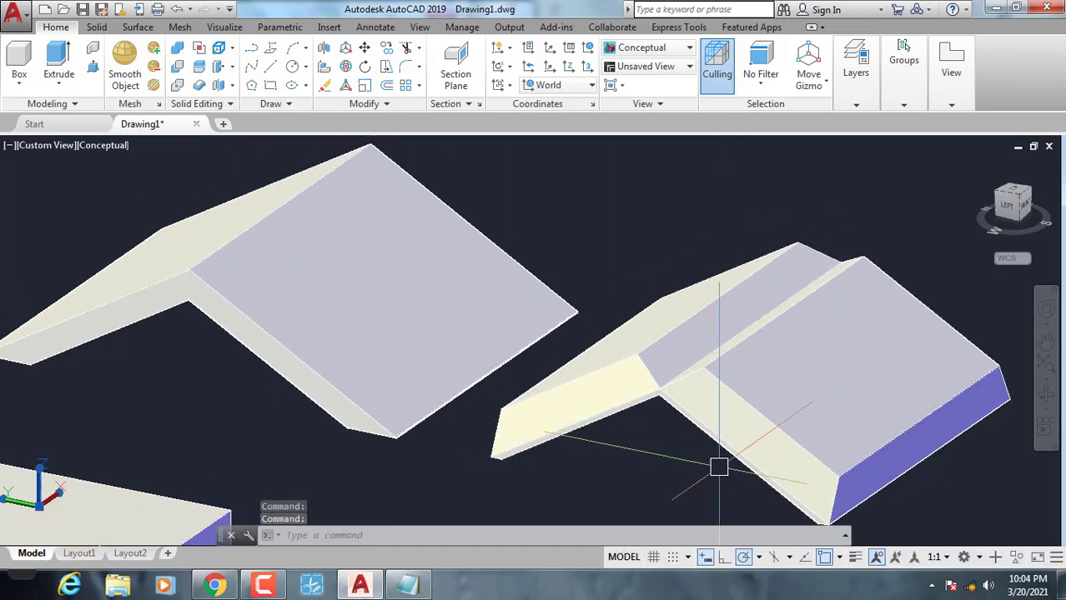
Undo the last pan and zoom changes and bring the pyramid, the box and both roofs into view together.
key("ctrl+z")
key("ctrl+z")
key("ctrl+z")
key("ctrl+z")
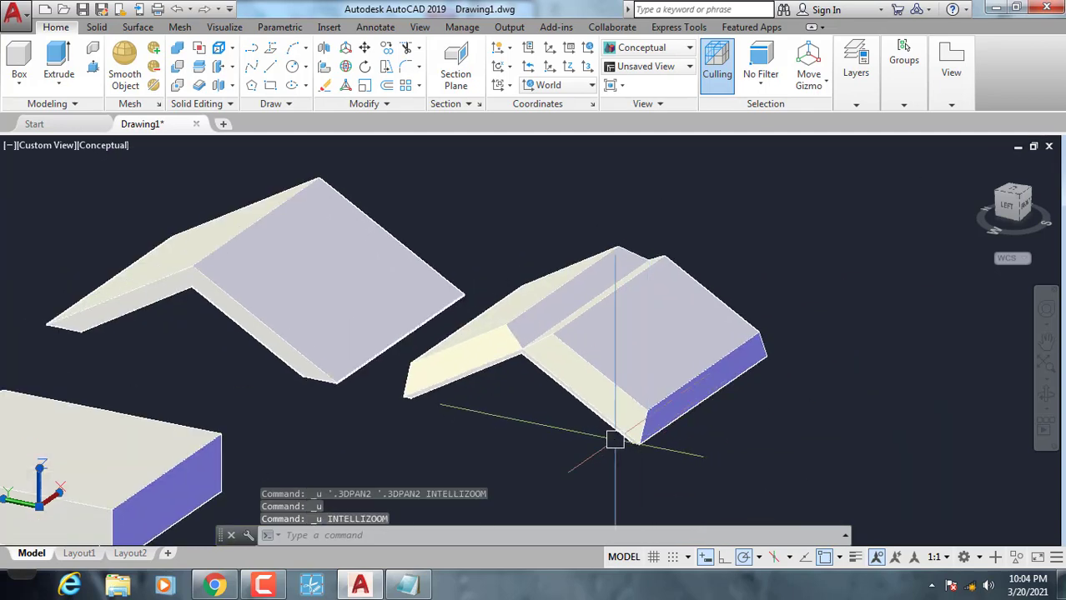
scroll(553, 409, "down", 5)
scroll(552, 417, "up", 5)
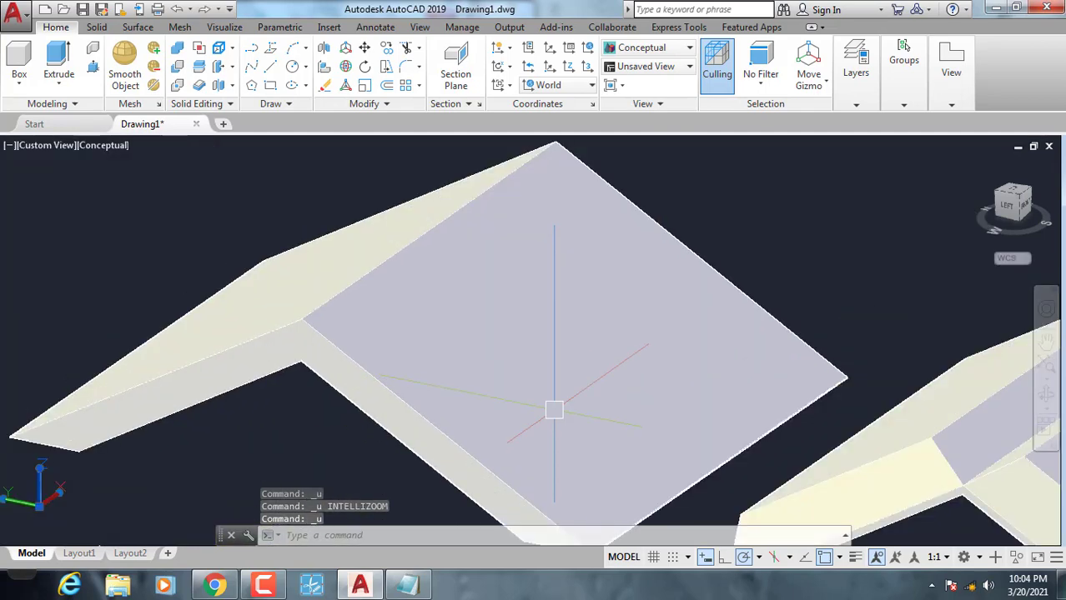
scroll(554, 402, "down", 4)
middle_click_drag(553, 402, 627, 350)
middle_click_drag(496, 390, 445, 380)
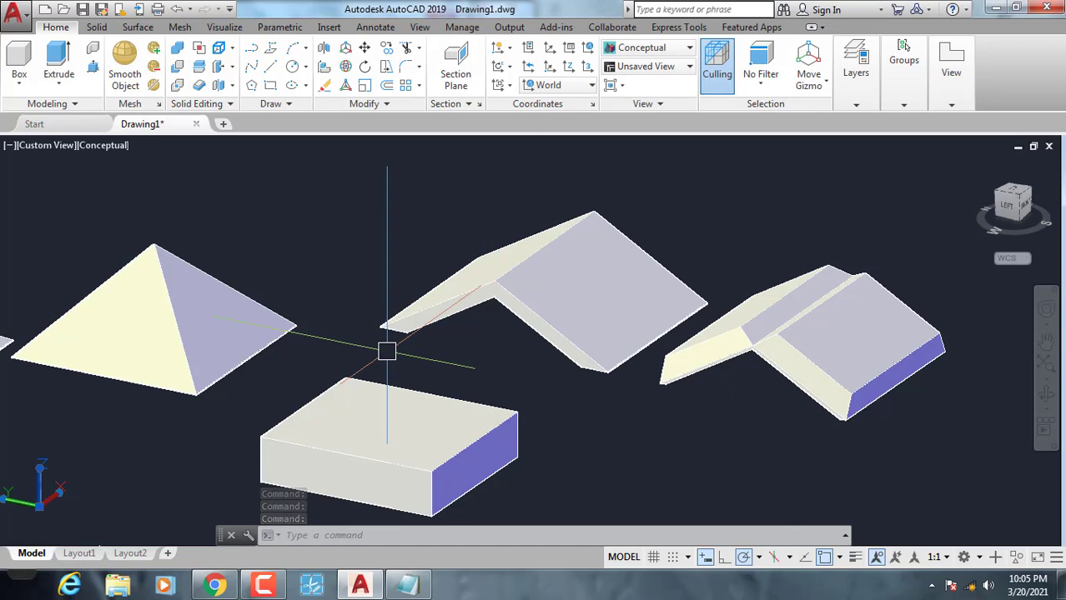
left_click(233, 68)
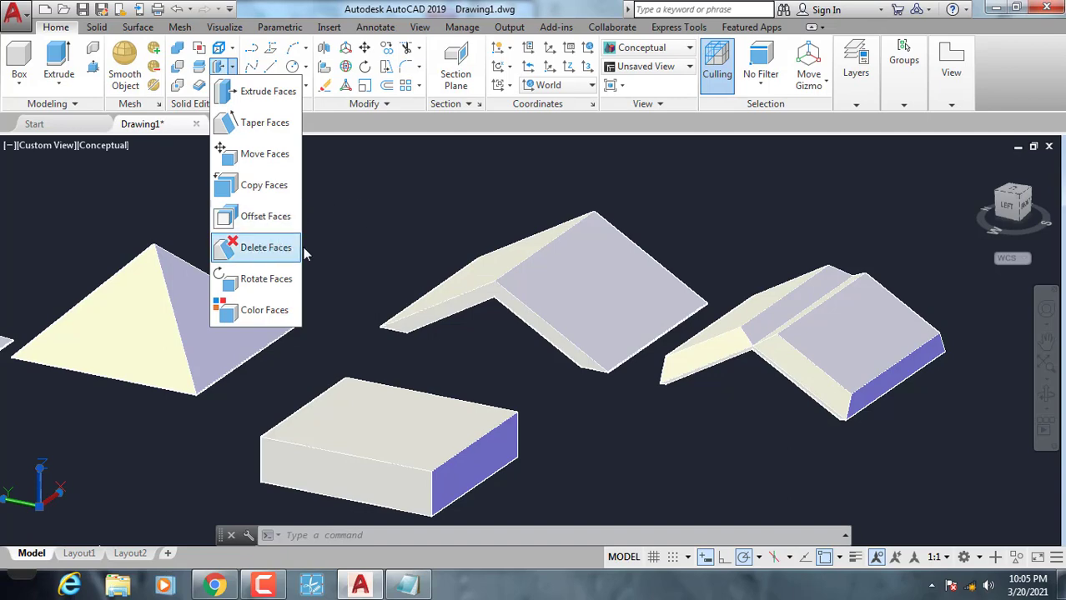
left_click(398, 186)
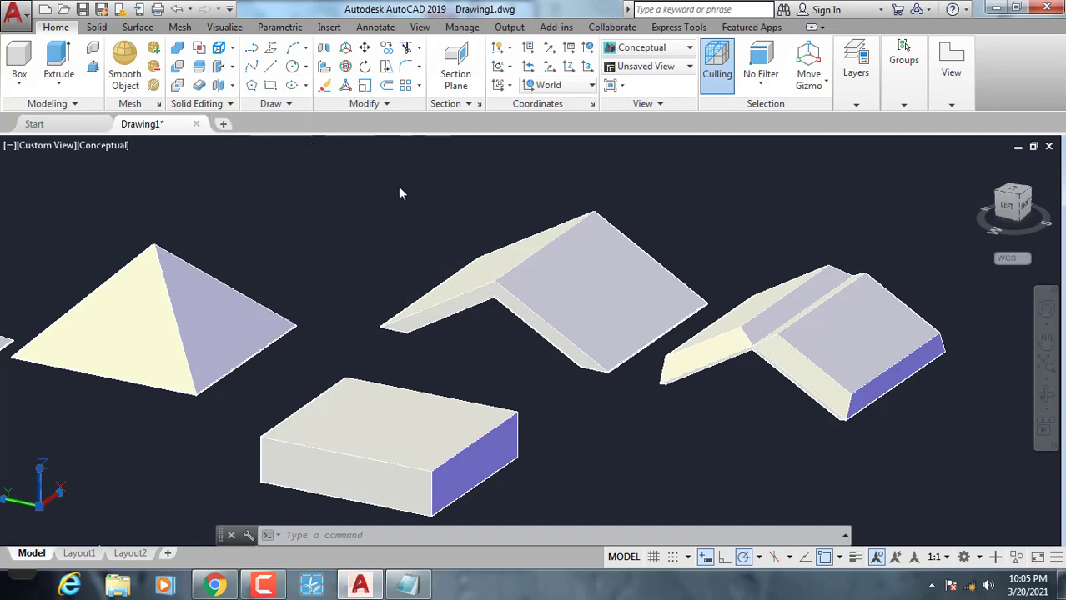
middle_click_drag(388, 233, 387, 226)
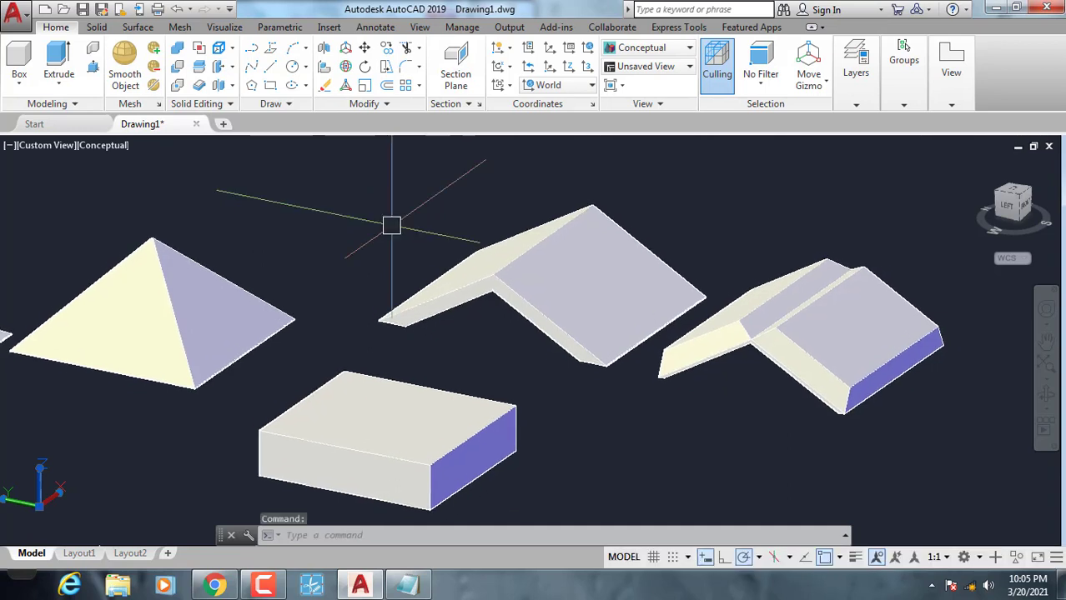